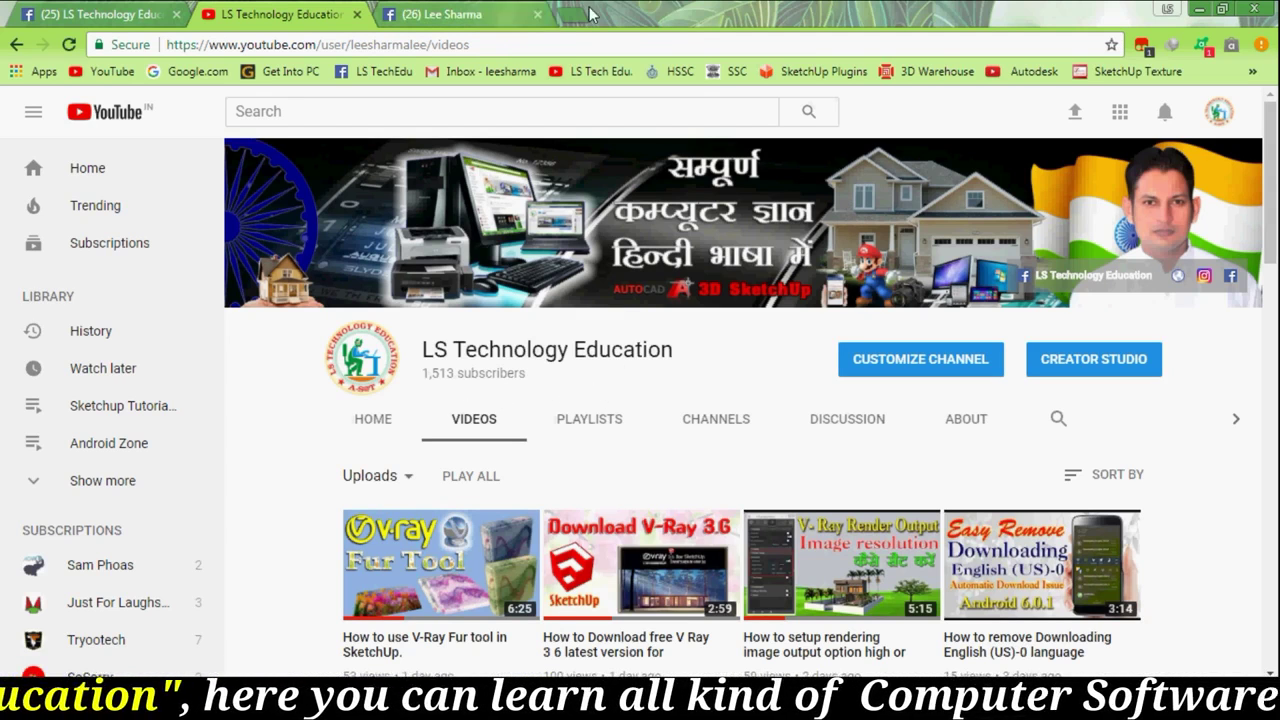
- View the channel's Facebook page, switch to the Wooden House model in SketchUp and look at the house from several angles
{"action": "left_click", "coordinate": [105, 14]}
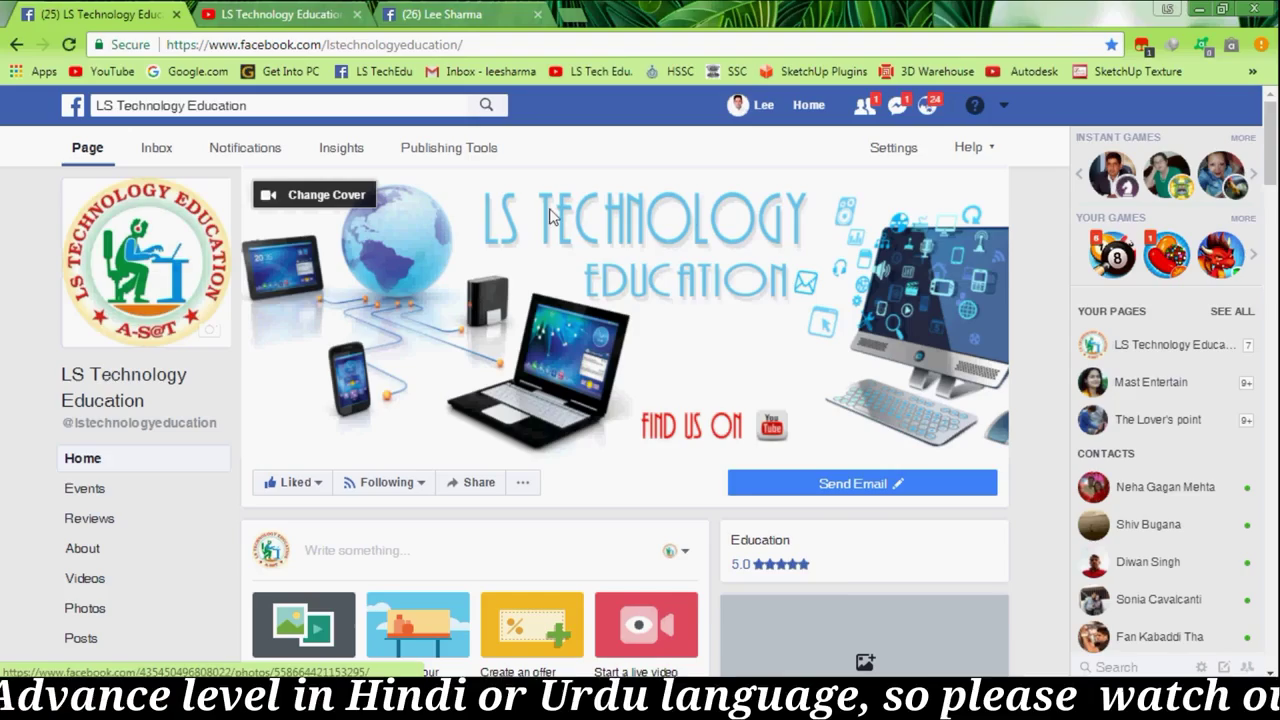
{"action": "key", "text": "alt+Tab"}
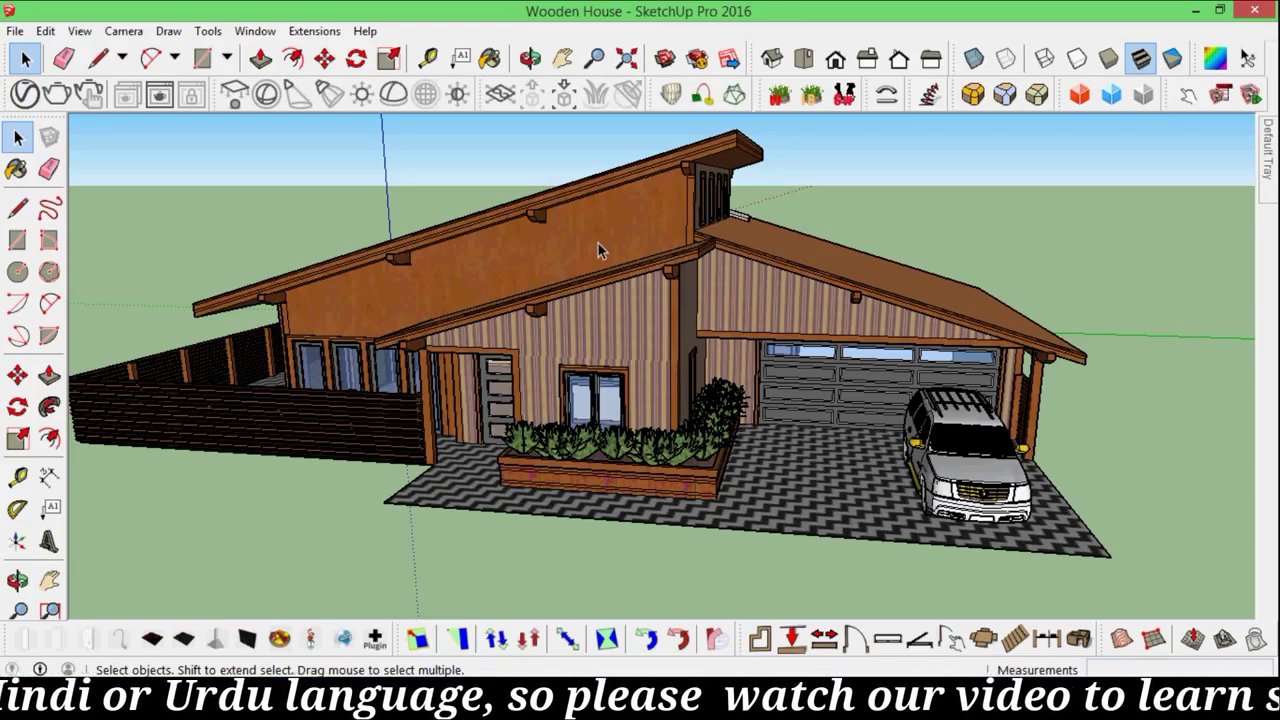
{"action": "middle_click_drag", "start_coordinate": [624, 249], "coordinate": [650, 302]}
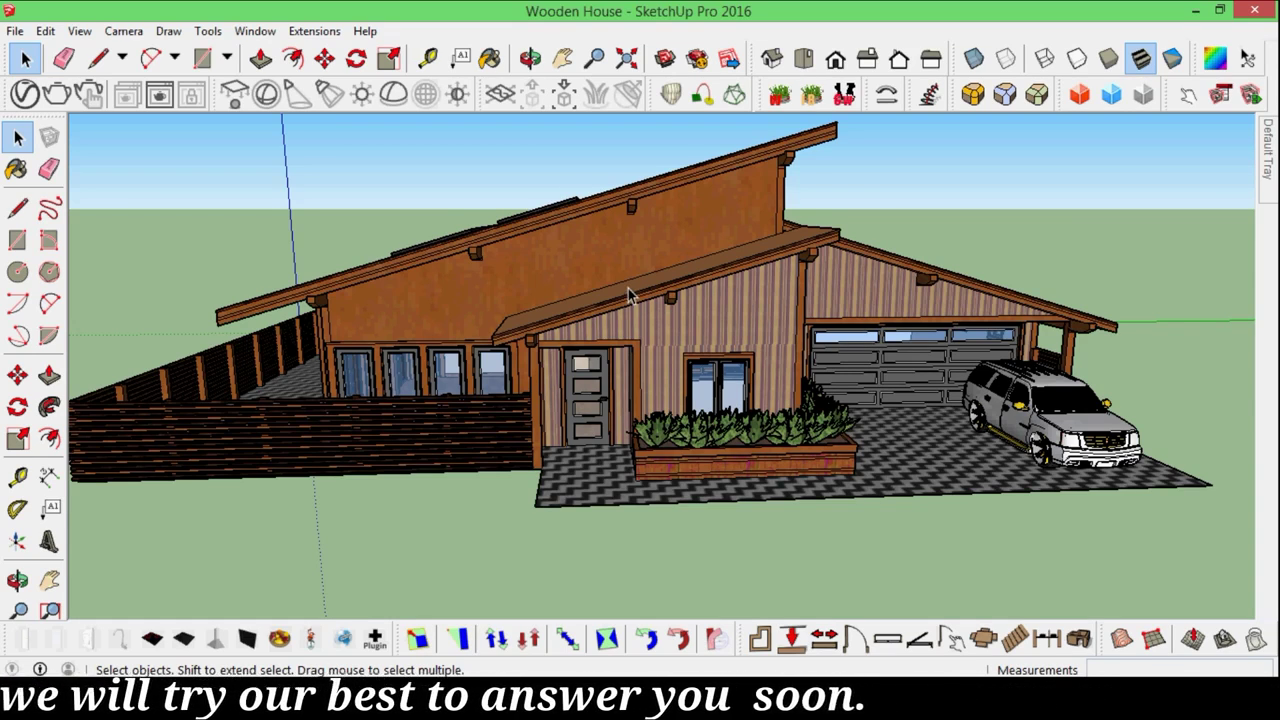
{"action": "middle_click_drag", "start_coordinate": [658, 297], "coordinate": [600, 280]}
{"action": "scroll", "coordinate": [666, 328], "scroll_direction": "up", "scroll_amount": 2}
{"action": "scroll", "coordinate": [666, 328], "scroll_direction": "up", "scroll_amount": 1}
{"action": "scroll", "coordinate": [652, 296], "scroll_direction": "down", "scroll_amount": 2}
{"action": "scroll", "coordinate": [633, 194], "scroll_direction": "up", "scroll_amount": 1}
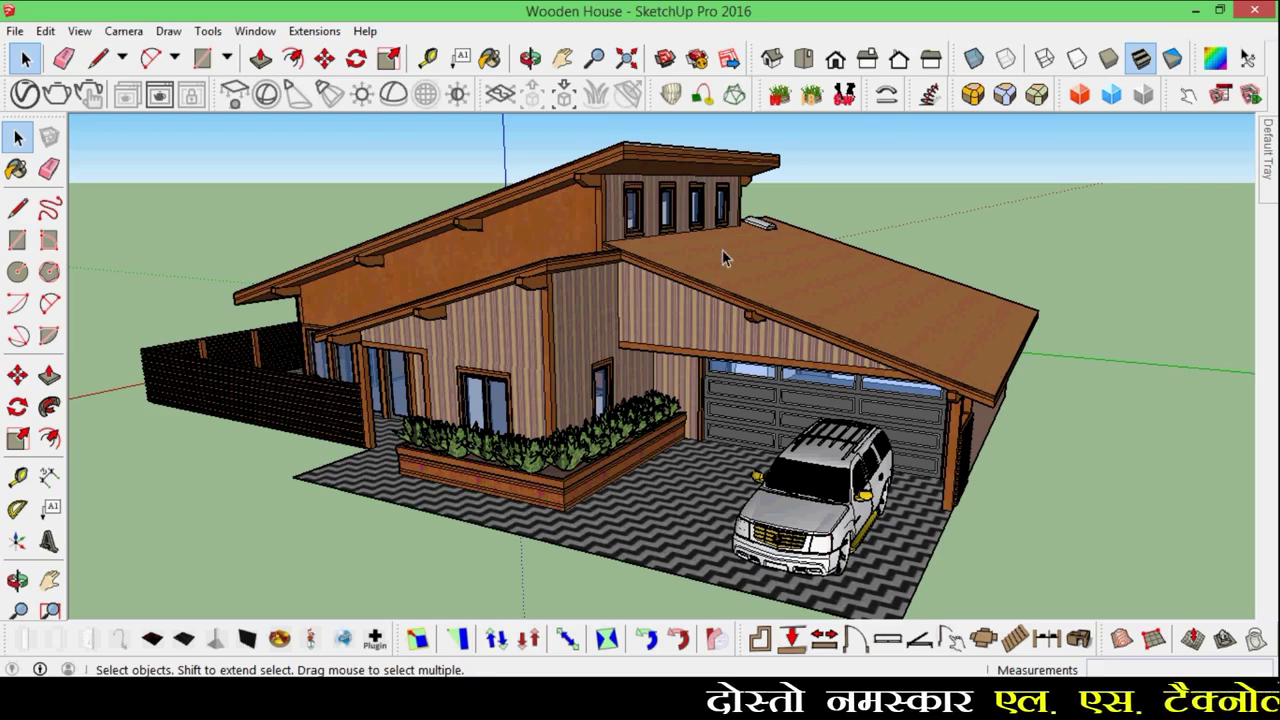
- Open the 3D Warehouse and search its models for "sofa with"
{"action": "left_click", "coordinate": [666, 62]}
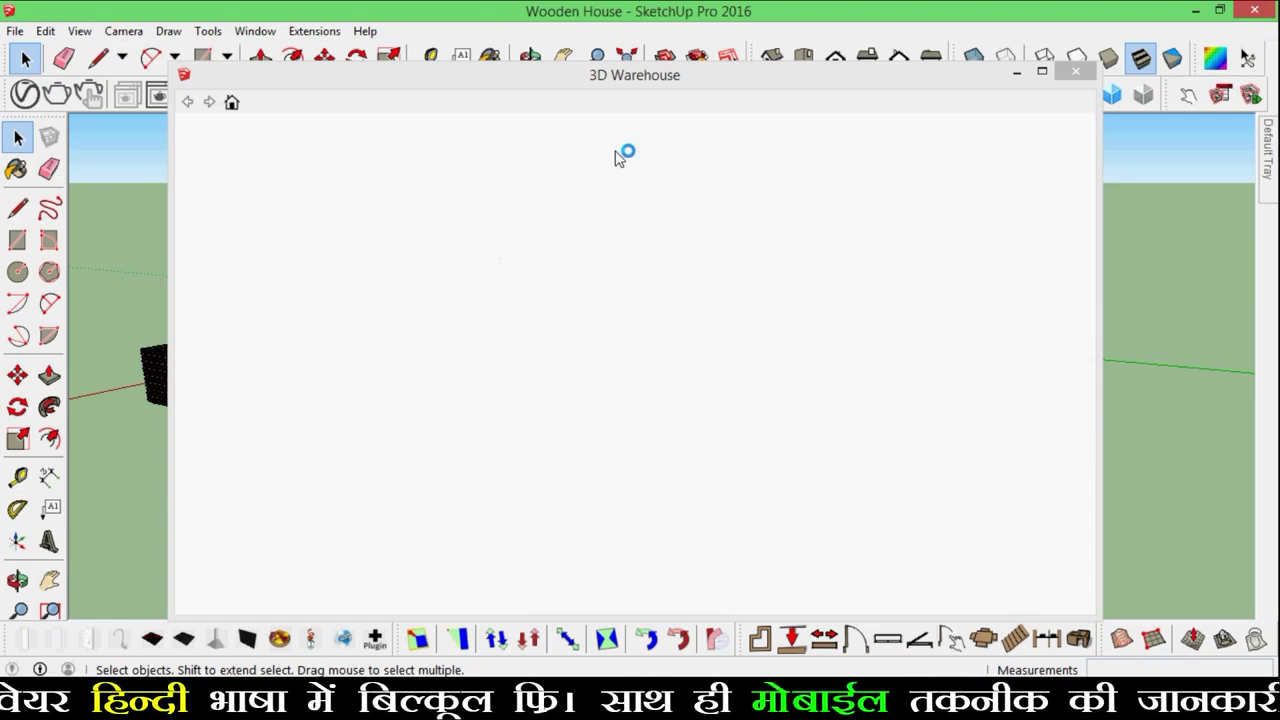
{"action": "left_click_drag", "start_coordinate": [550, 82], "coordinate": [550, 68]}
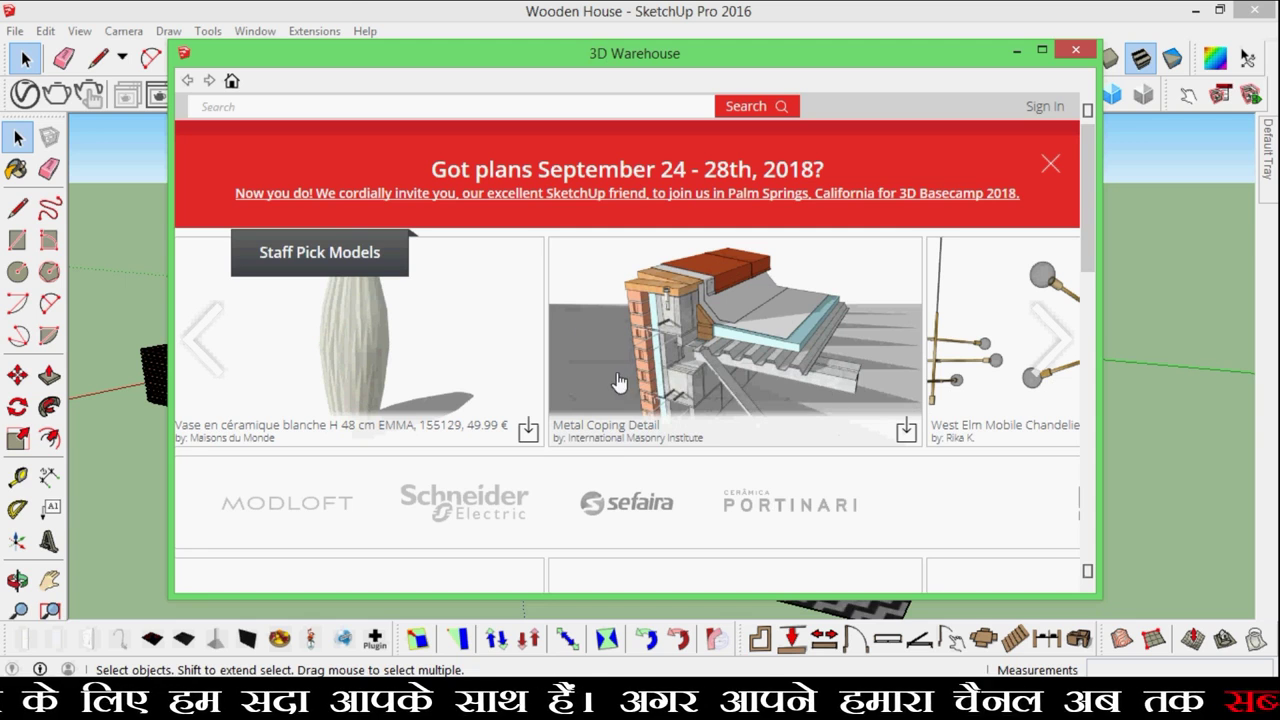
{"action": "mouse_move", "coordinate": [1092, 243]}
{"action": "left_mouse_down"}
{"action": "mouse_move", "coordinate": [1068, 499]}
{"action": "mouse_move", "coordinate": [1062, 412]}
{"action": "mouse_move", "coordinate": [1063, 543]}
{"action": "mouse_move", "coordinate": [1085, 220]}
{"action": "left_mouse_up"}
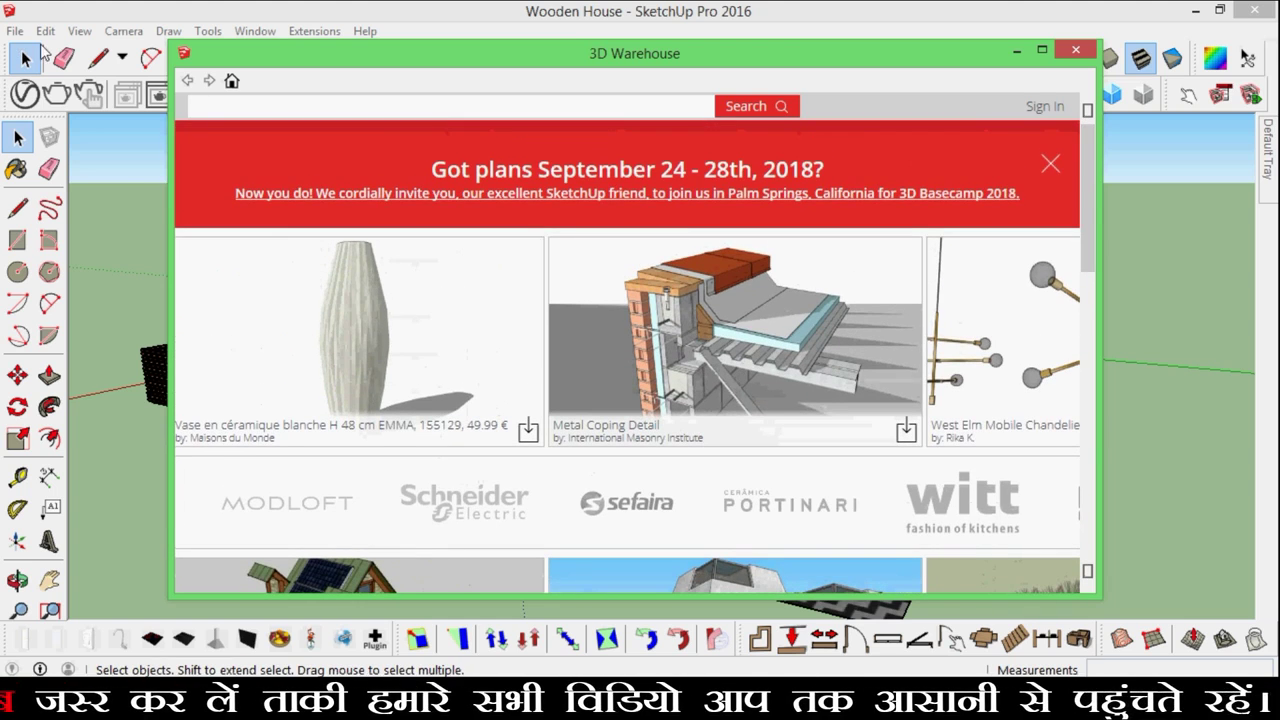
{"action": "left_click", "coordinate": [212, 105]}
{"action": "type", "text": "s"}
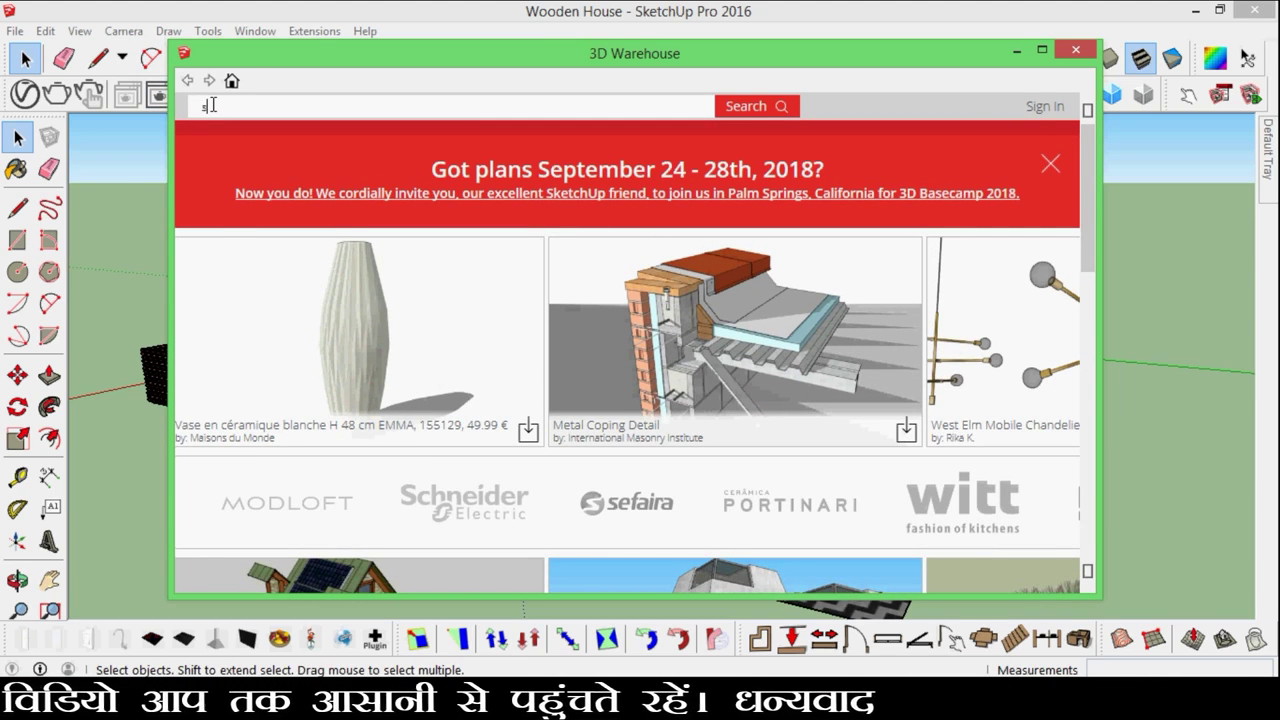
{"action": "type", "text": "ofa"}
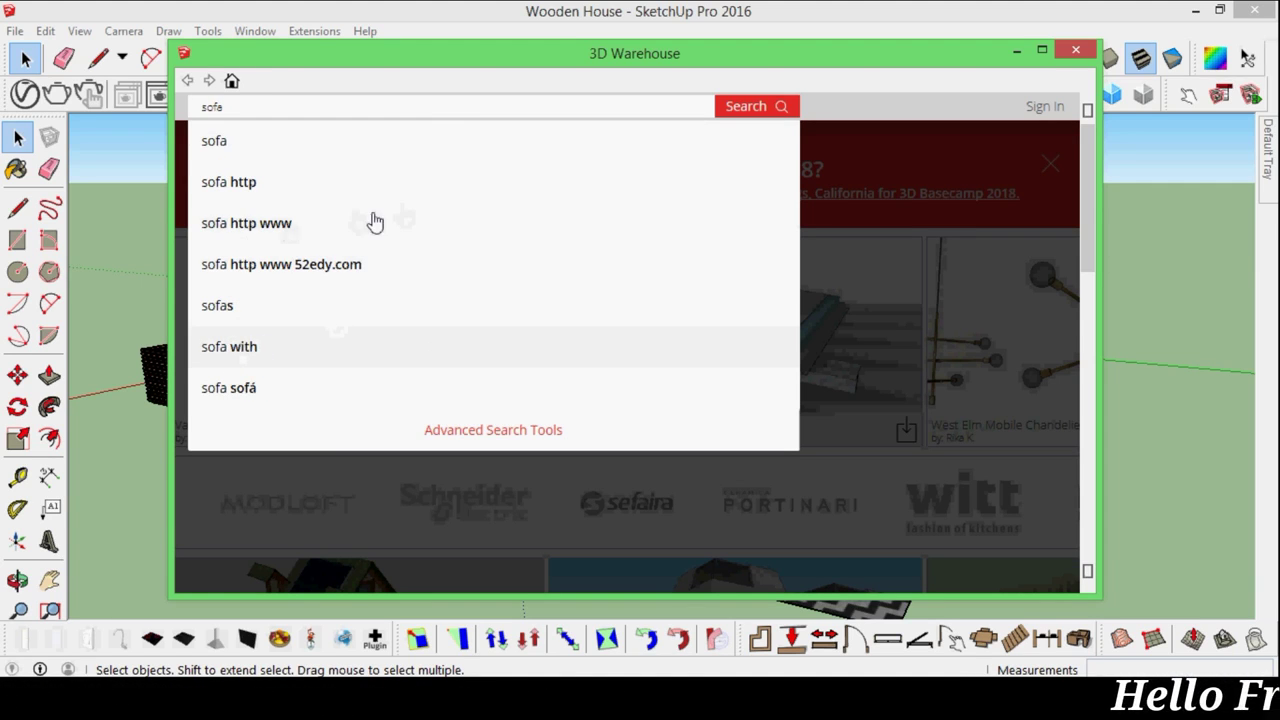
{"action": "left_click", "coordinate": [742, 107]}
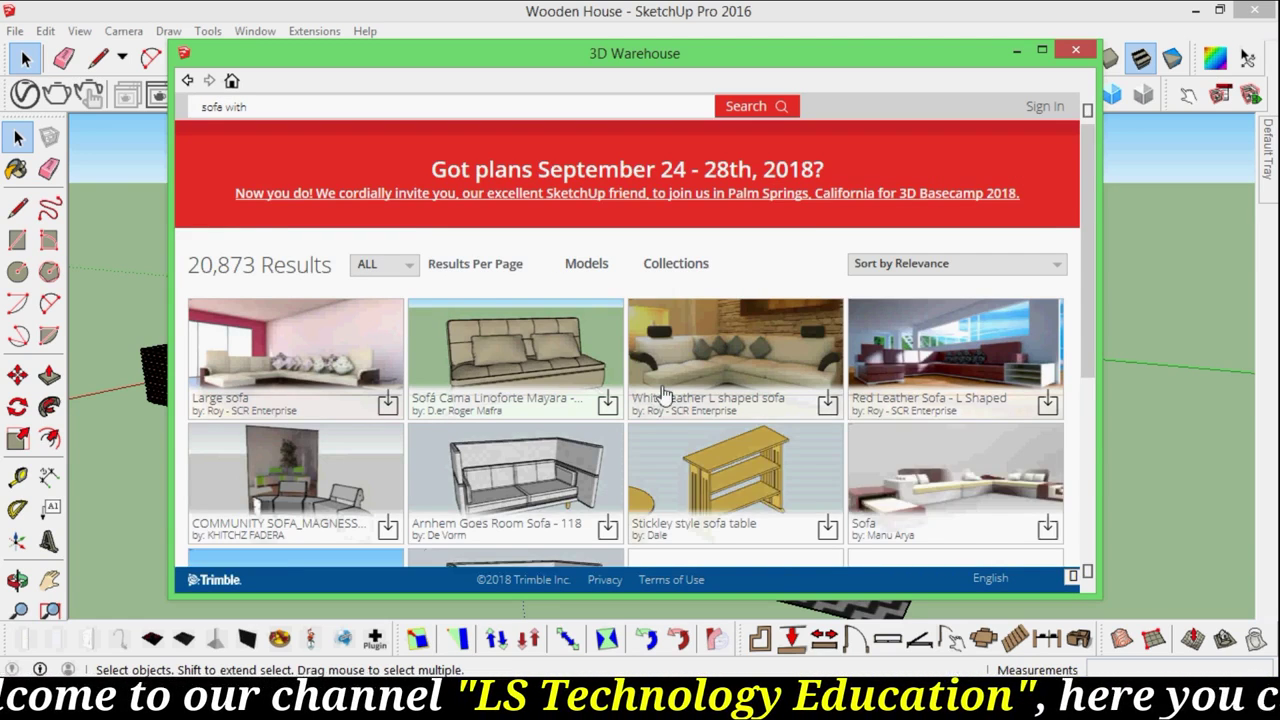
- Download CMetric's tufted "arm chair, sofa, lobby furniture" model, accept the 3D Warehouse terms, and load it directly into the house model
{"action": "scroll", "coordinate": [660, 390], "scroll_direction": "down", "scroll_amount": 2}
{"action": "scroll", "coordinate": [565, 291], "scroll_direction": "down", "scroll_amount": 1}
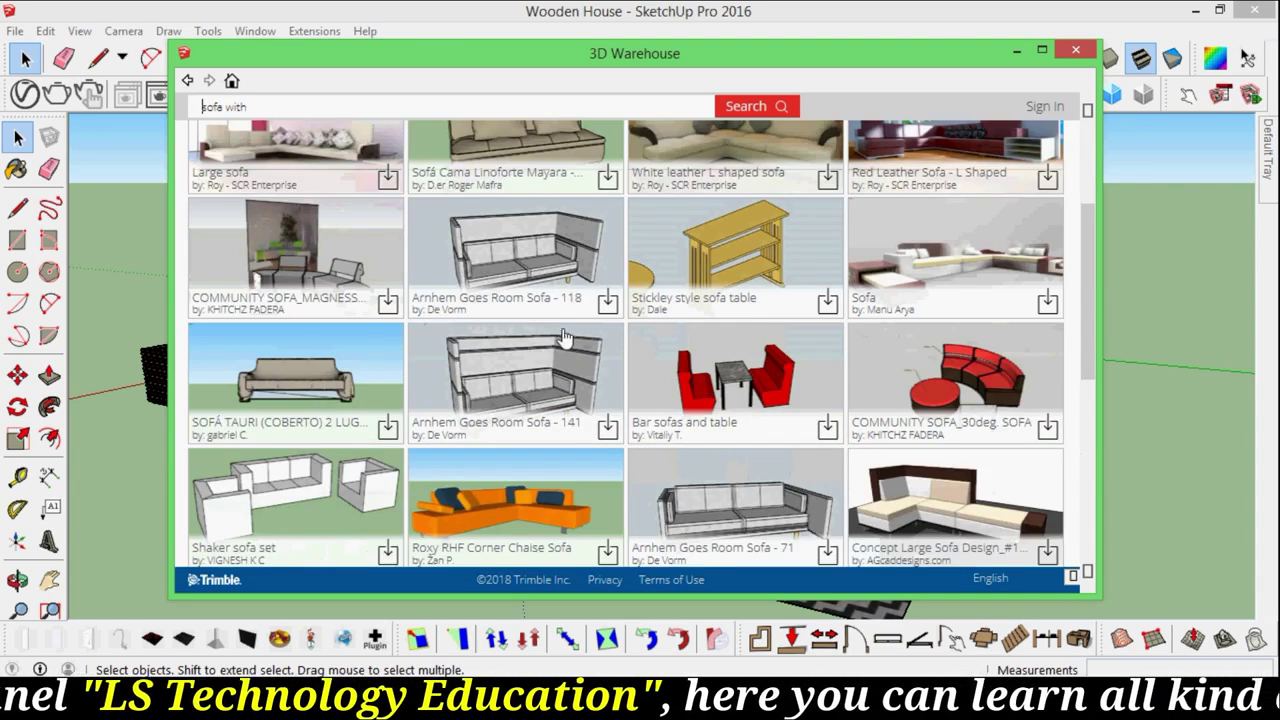
{"action": "scroll", "coordinate": [563, 343], "scroll_direction": "down", "scroll_amount": 1}
{"action": "scroll", "coordinate": [360, 400], "scroll_direction": "down", "scroll_amount": 1}
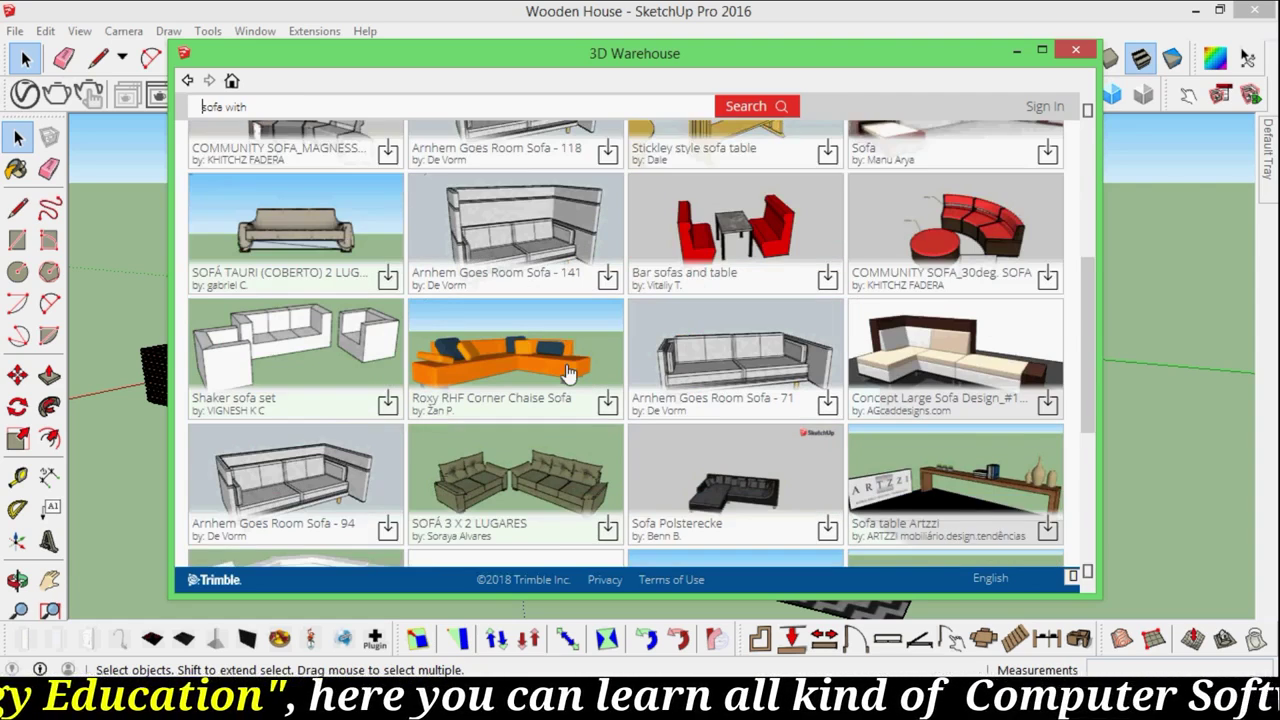
{"action": "scroll", "coordinate": [440, 385], "scroll_direction": "down", "scroll_amount": 1}
{"action": "scroll", "coordinate": [480, 368], "scroll_direction": "down", "scroll_amount": 1}
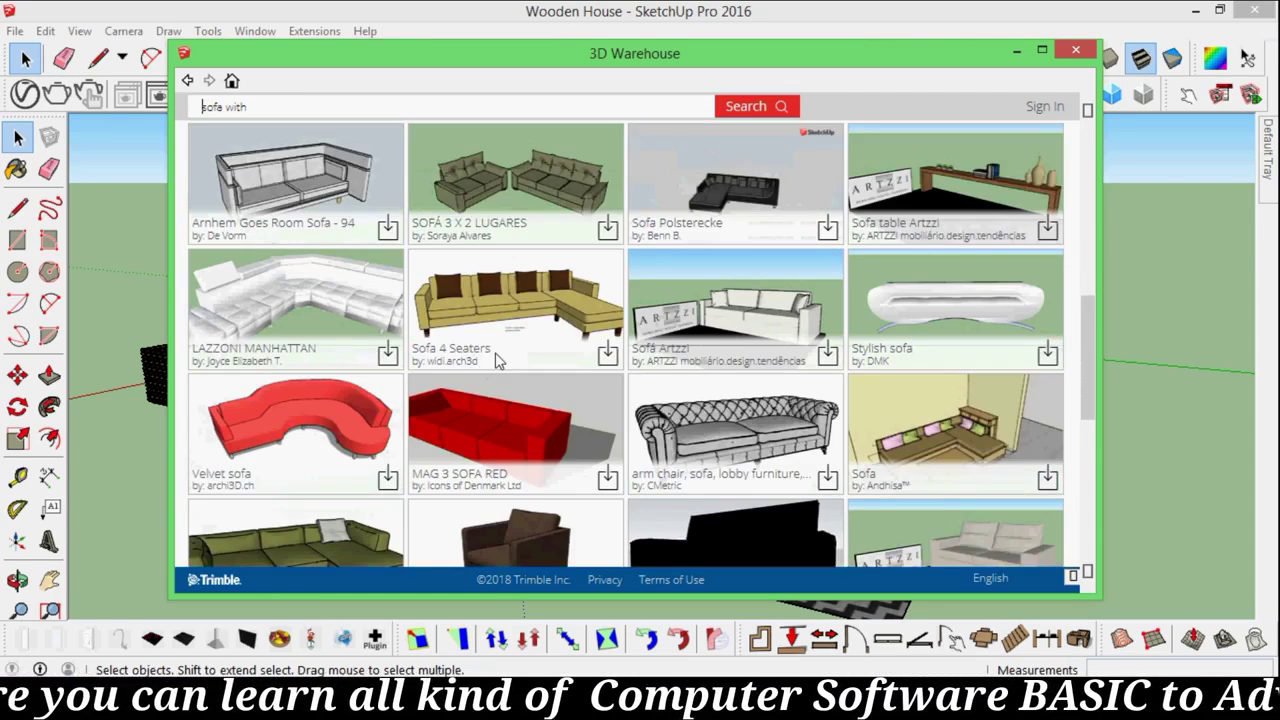
{"action": "scroll", "coordinate": [500, 360], "scroll_direction": "down", "scroll_amount": 1}
{"action": "scroll", "coordinate": [513, 350], "scroll_direction": "down", "scroll_amount": 1}
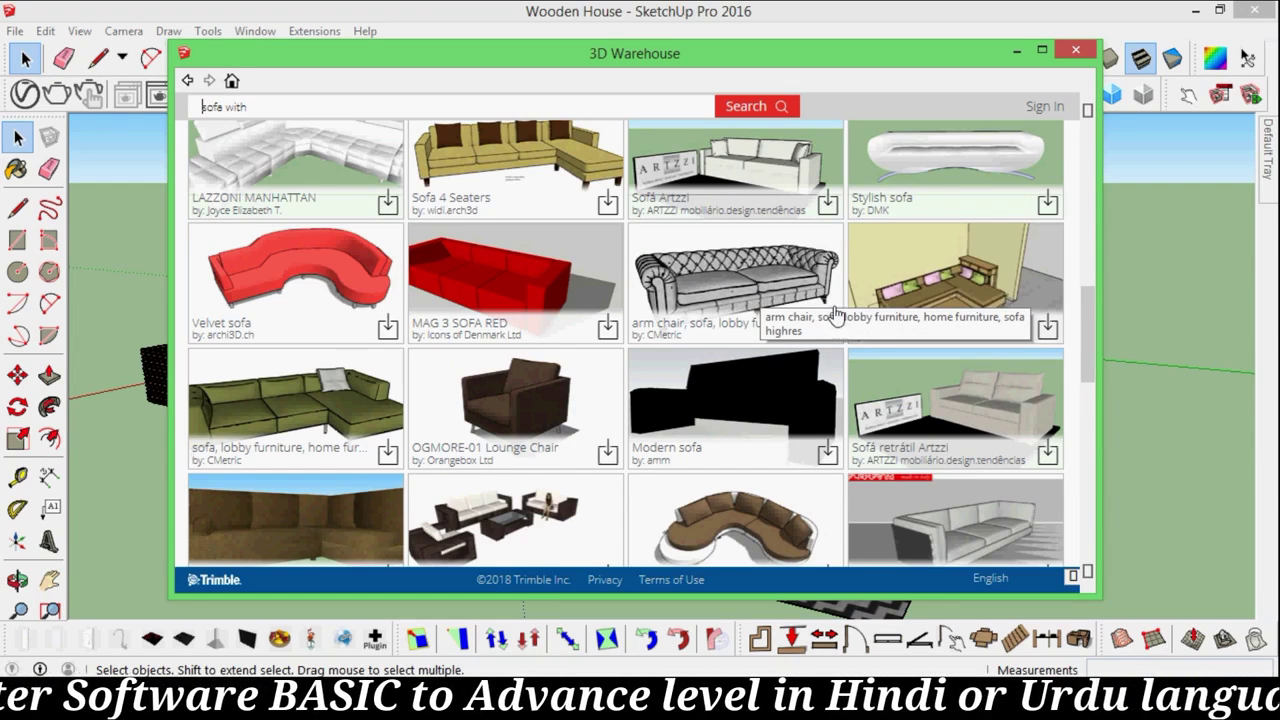
{"action": "scroll", "coordinate": [780, 300], "scroll_direction": "down", "scroll_amount": 1}
{"action": "scroll", "coordinate": [780, 305], "scroll_direction": "up", "scroll_amount": 1}
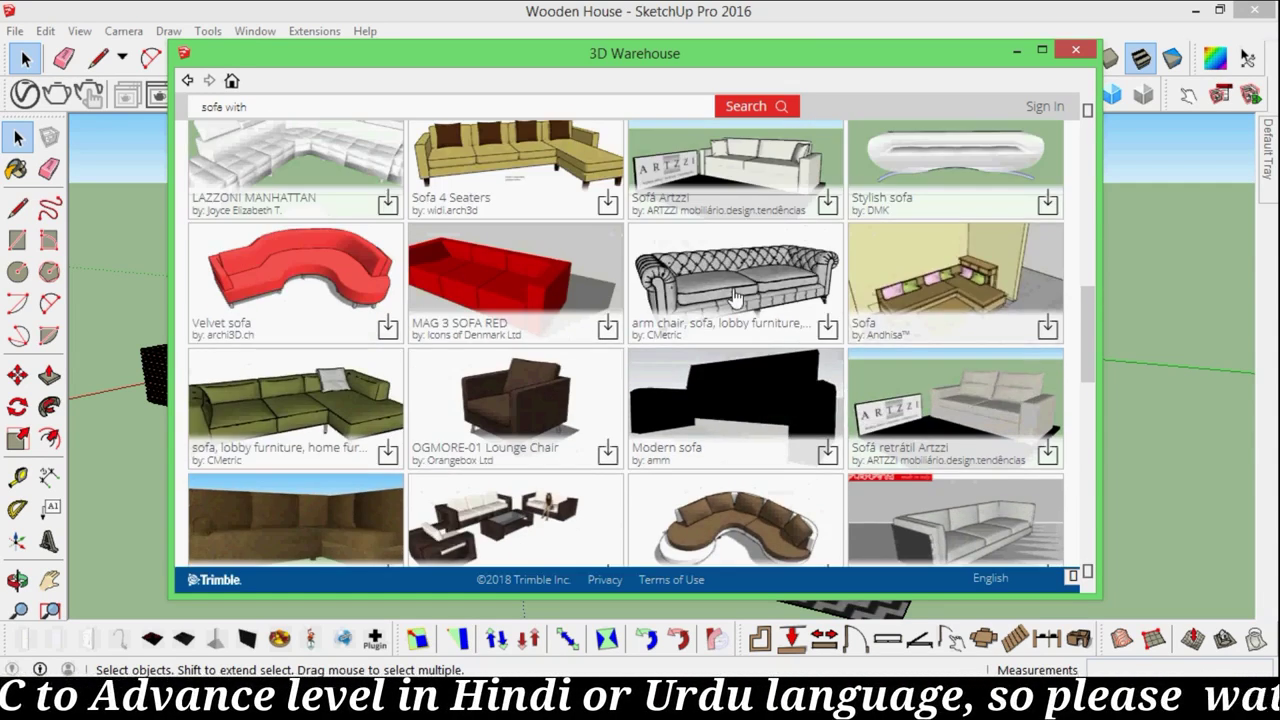
{"action": "left_click", "coordinate": [828, 330]}
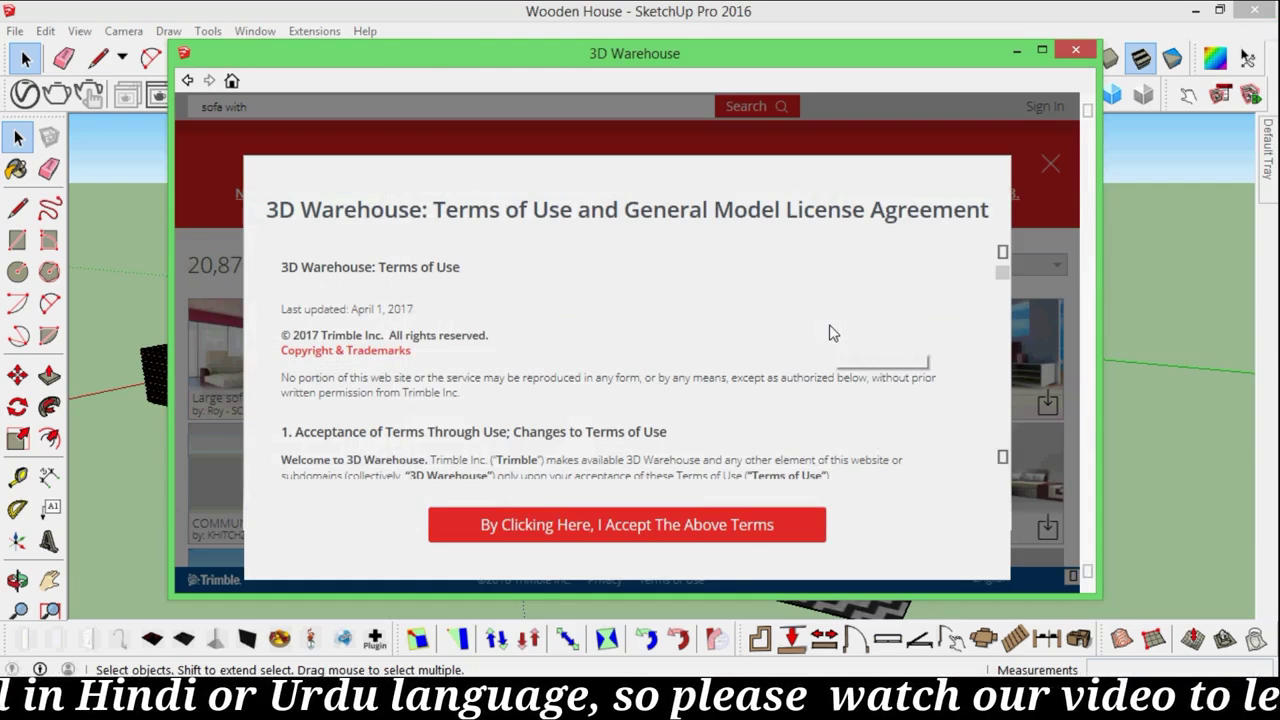
{"action": "left_click", "coordinate": [624, 529]}
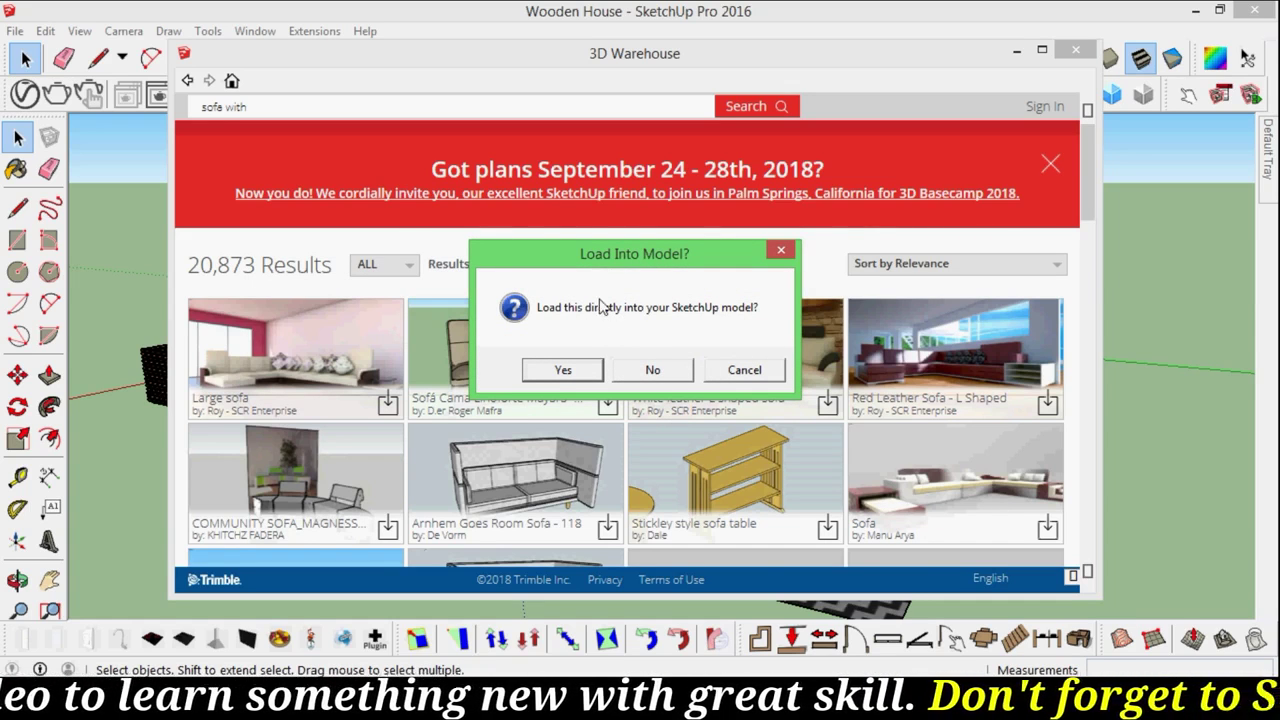
{"action": "left_click", "coordinate": [572, 376]}
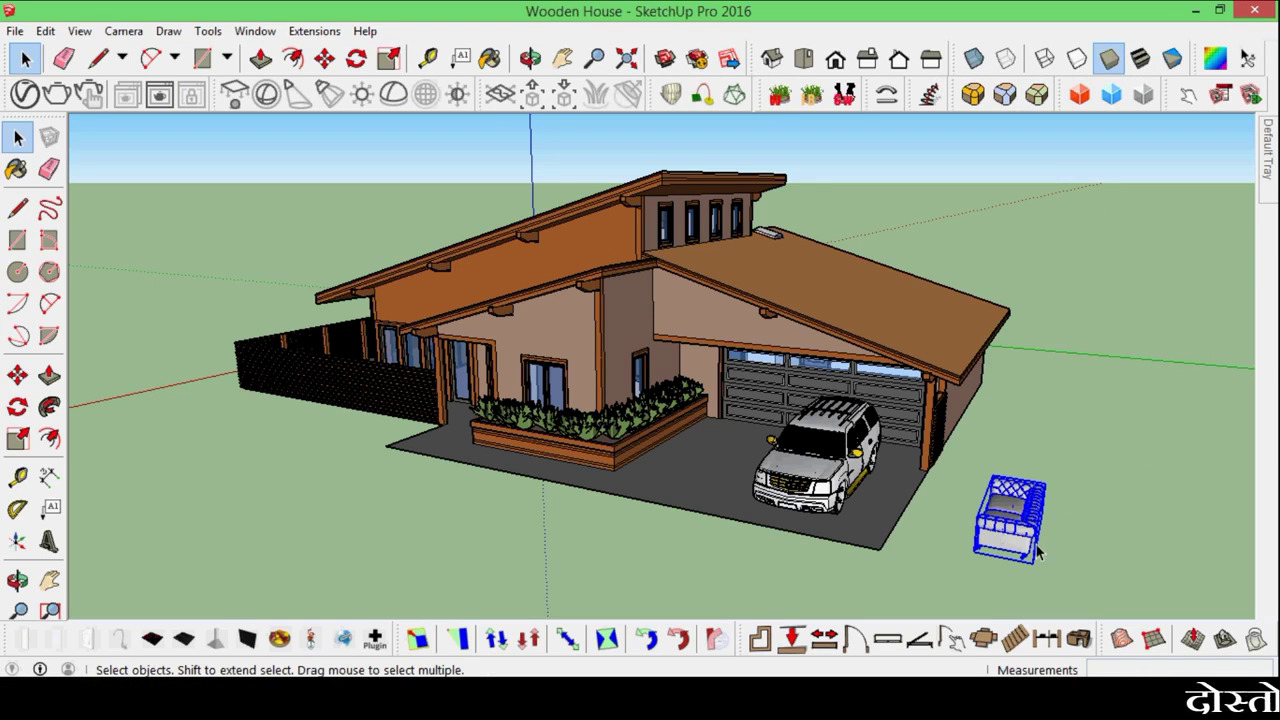
- Inspect the imported sofa beside the driveway from several angles and remove it from the model
{"action": "middle_click_drag", "start_coordinate": [932, 576], "coordinate": [1090, 558]}
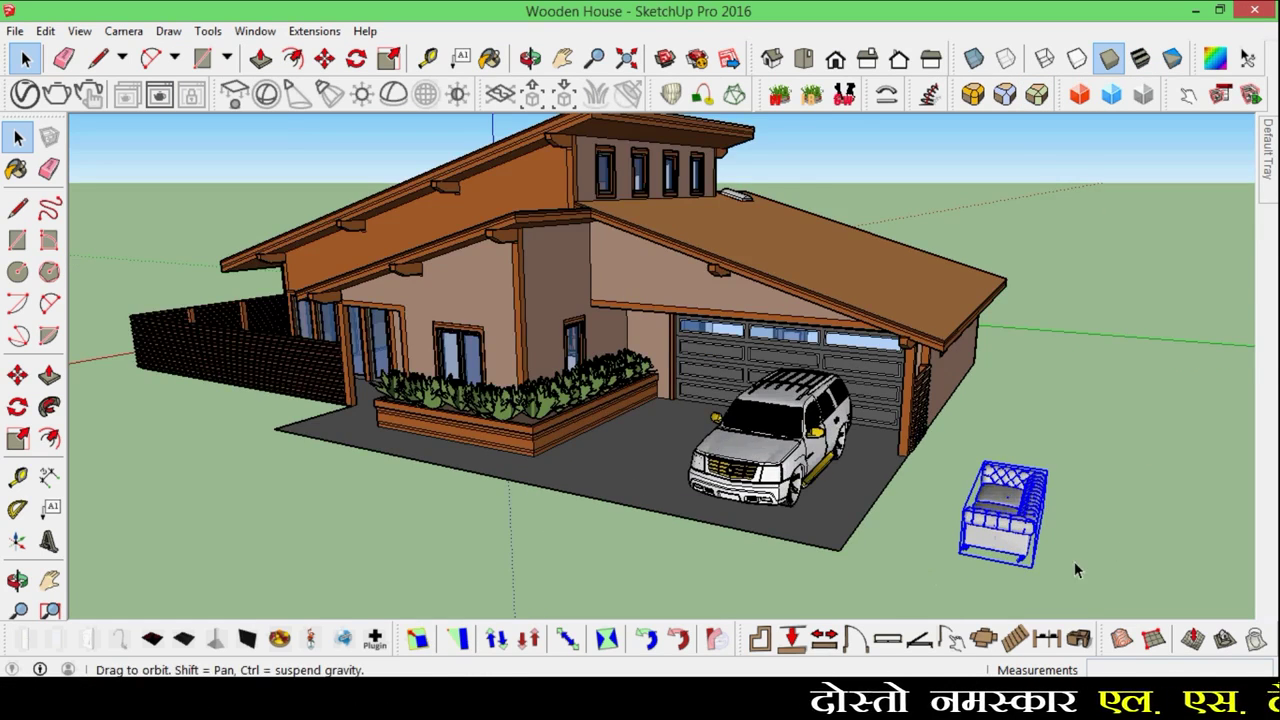
{"action": "scroll", "coordinate": [1094, 450], "scroll_direction": "up", "scroll_amount": 4}
{"action": "scroll", "coordinate": [808, 426], "scroll_direction": "down", "scroll_amount": 3}
{"action": "middle_click_drag", "start_coordinate": [971, 460], "coordinate": [1077, 487]}
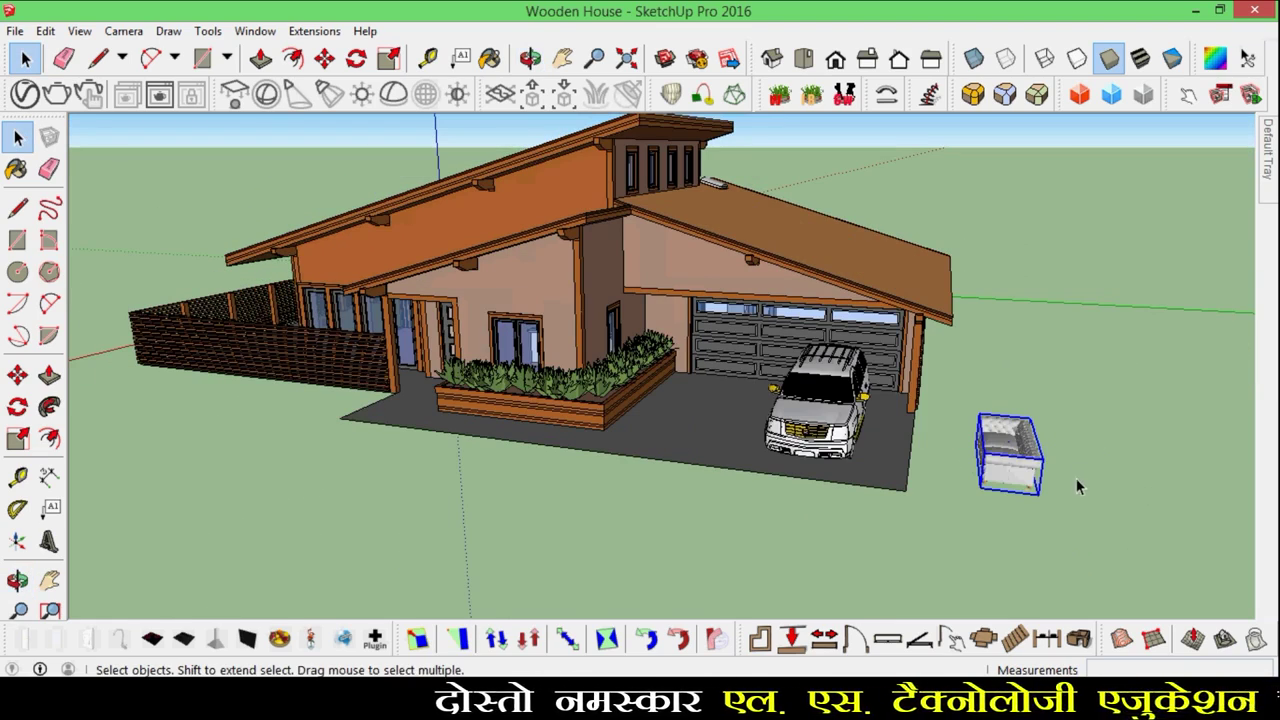
{"action": "middle_click_drag", "start_coordinate": [992, 470], "coordinate": [1107, 472]}
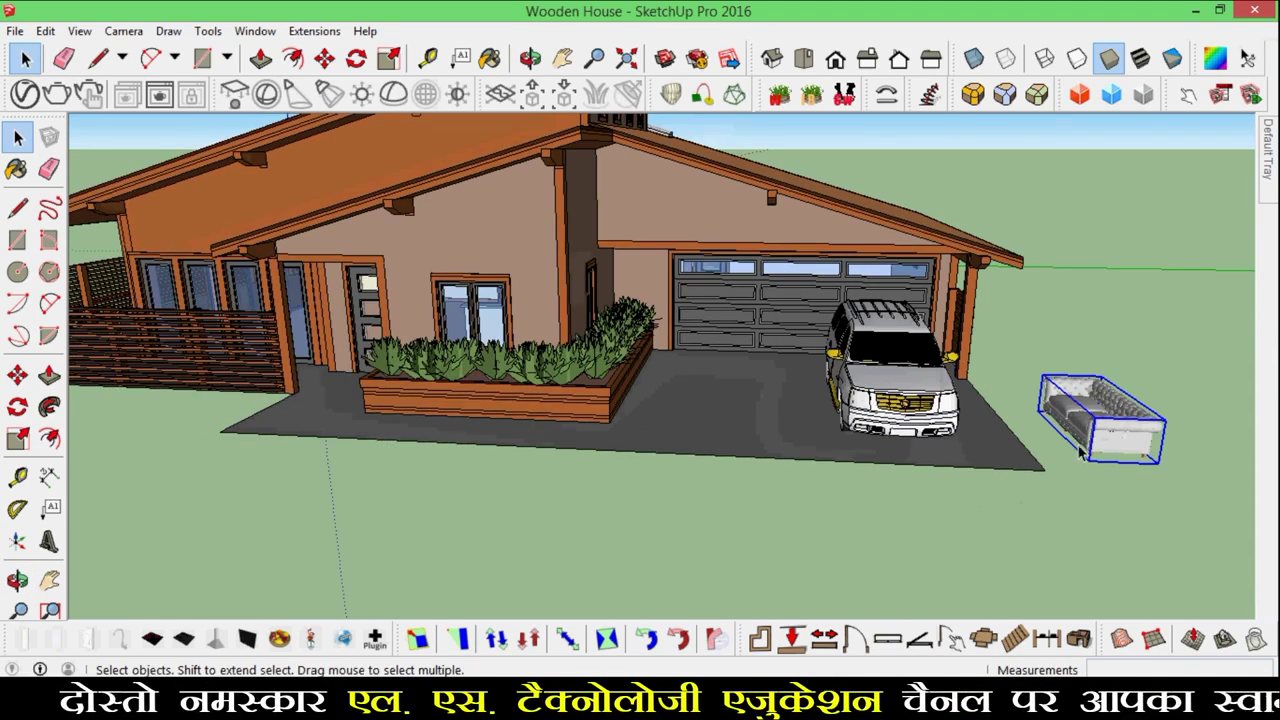
{"action": "scroll", "coordinate": [1048, 516], "scroll_direction": "up", "scroll_amount": 4}
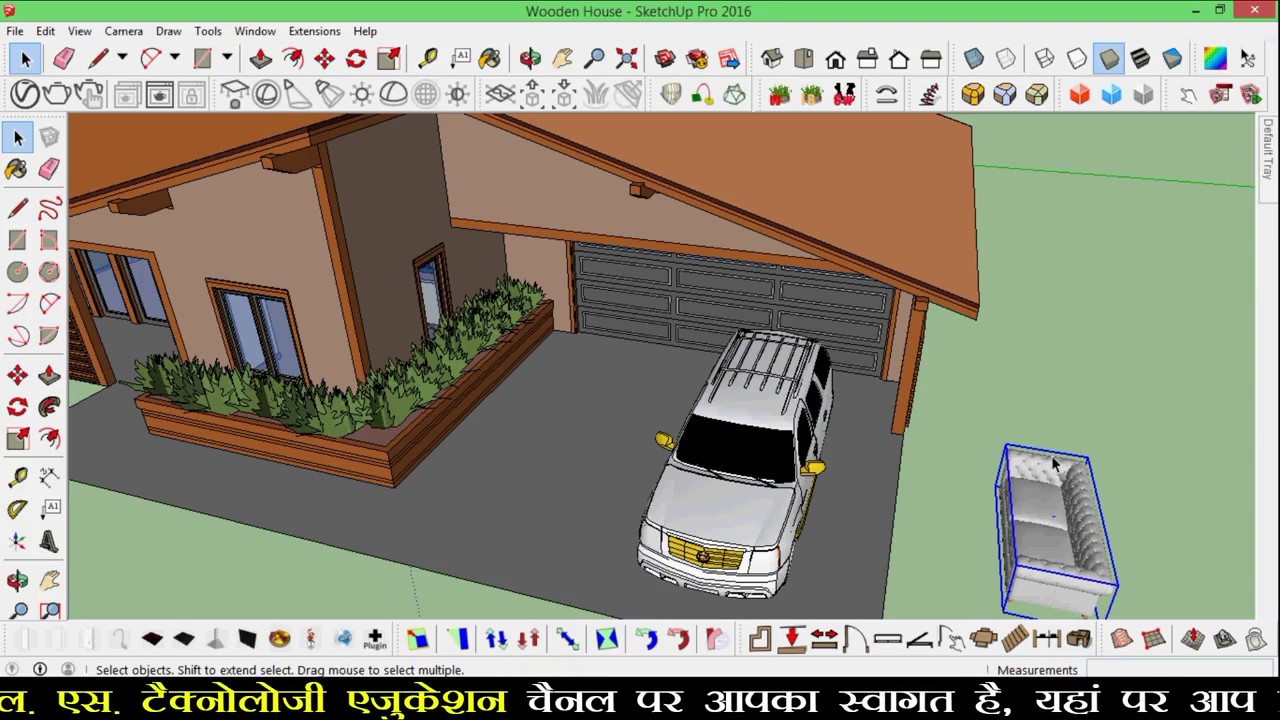
{"action": "middle_click_drag", "start_coordinate": [1043, 593], "coordinate": [1152, 470]}
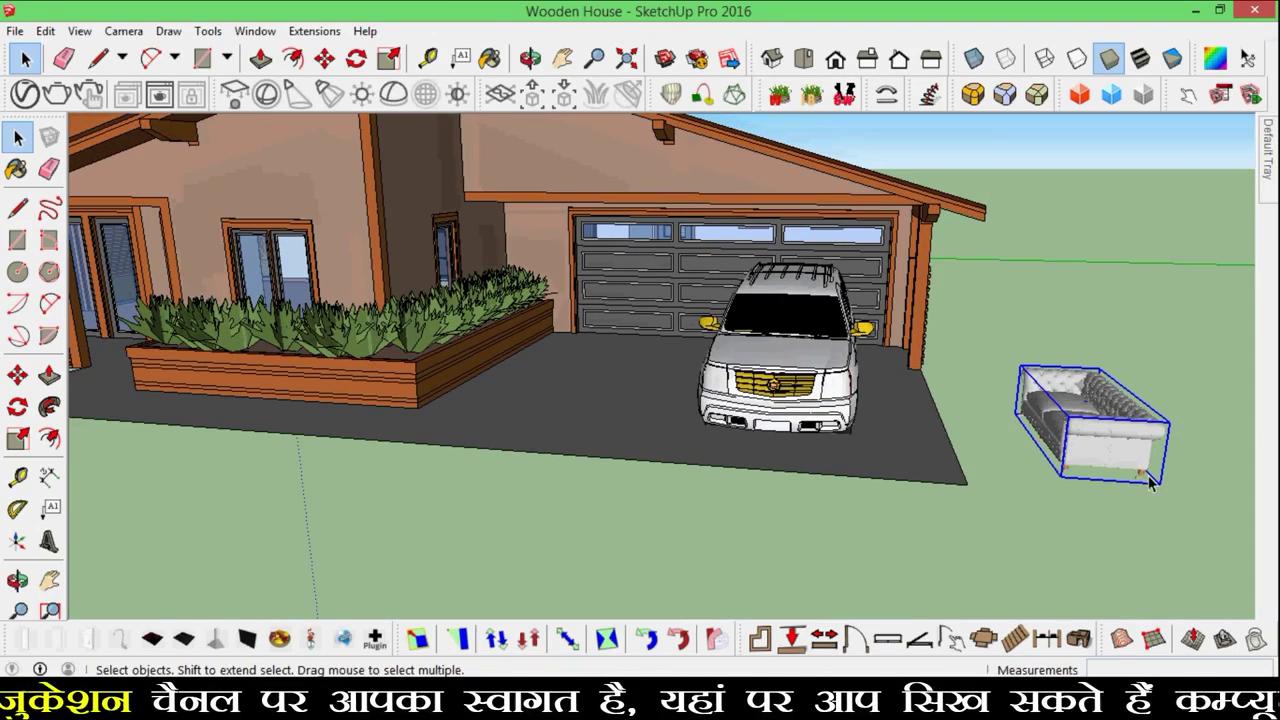
{"action": "scroll", "coordinate": [1160, 517], "scroll_direction": "up", "scroll_amount": 2}
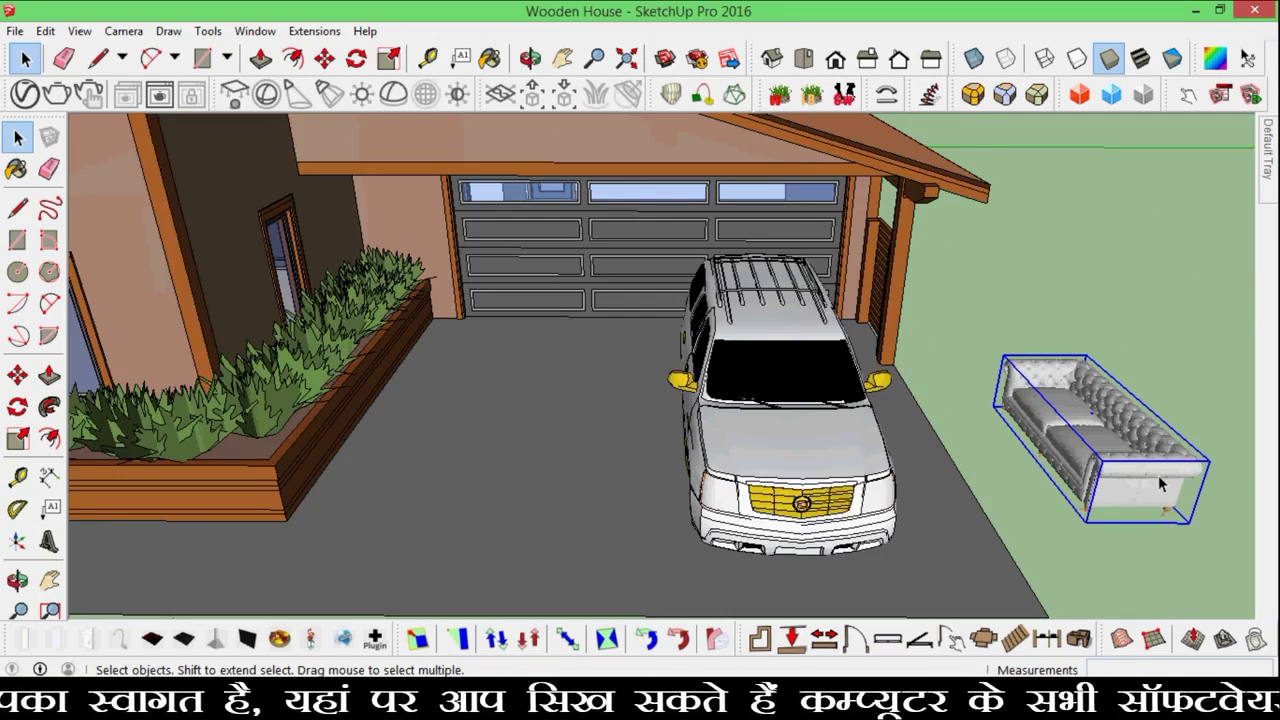
{"action": "middle_click_drag", "start_coordinate": [1136, 474], "coordinate": [1123, 511]}
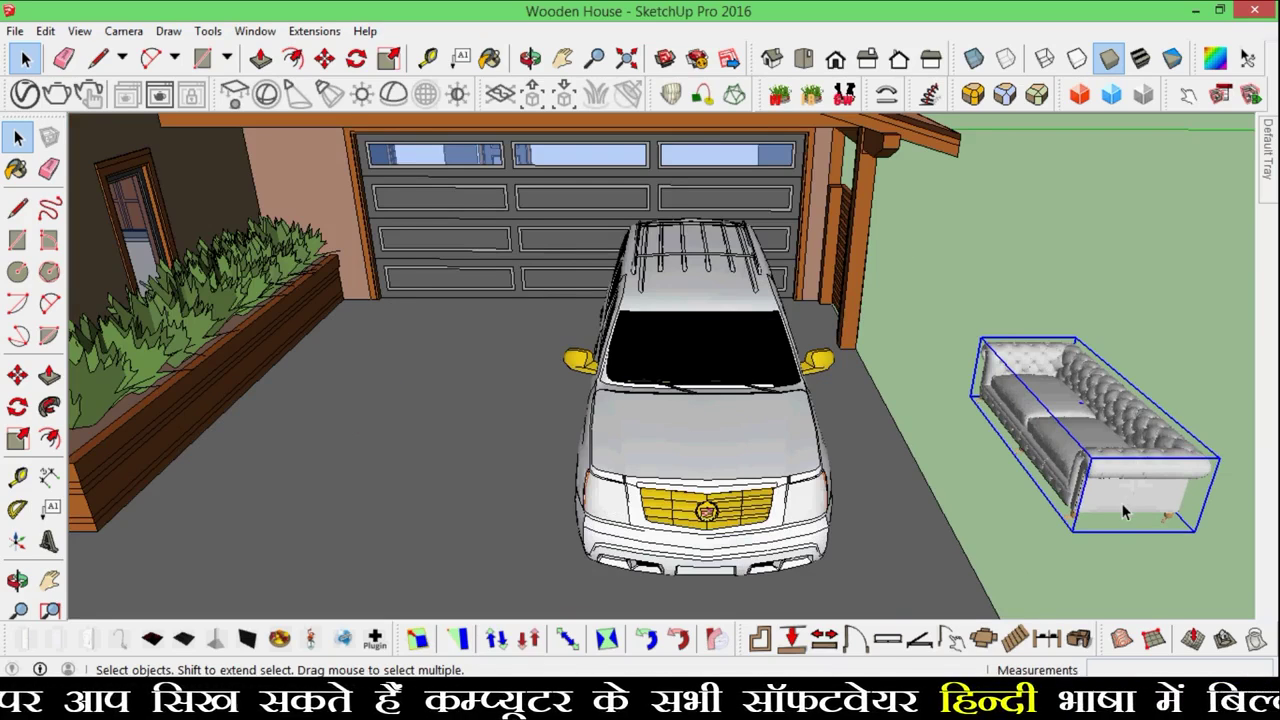
{"action": "key", "text": "Escape"}
{"action": "scroll", "coordinate": [778, 386], "scroll_direction": "down", "scroll_amount": 8}
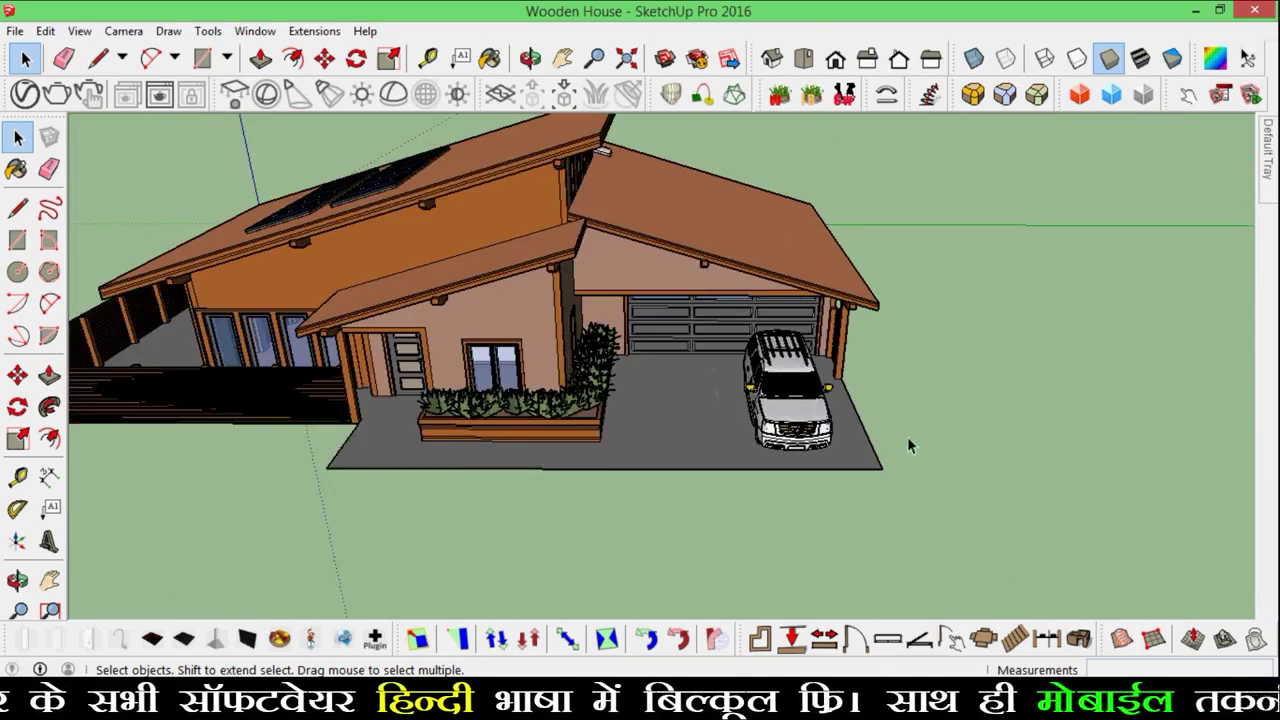
{"action": "middle_click_drag", "start_coordinate": [907, 436], "coordinate": [876, 427]}
{"action": "scroll", "coordinate": [820, 402], "scroll_direction": "down", "scroll_amount": 3}
{"action": "scroll", "coordinate": [500, 250], "scroll_direction": "up", "scroll_amount": 2}
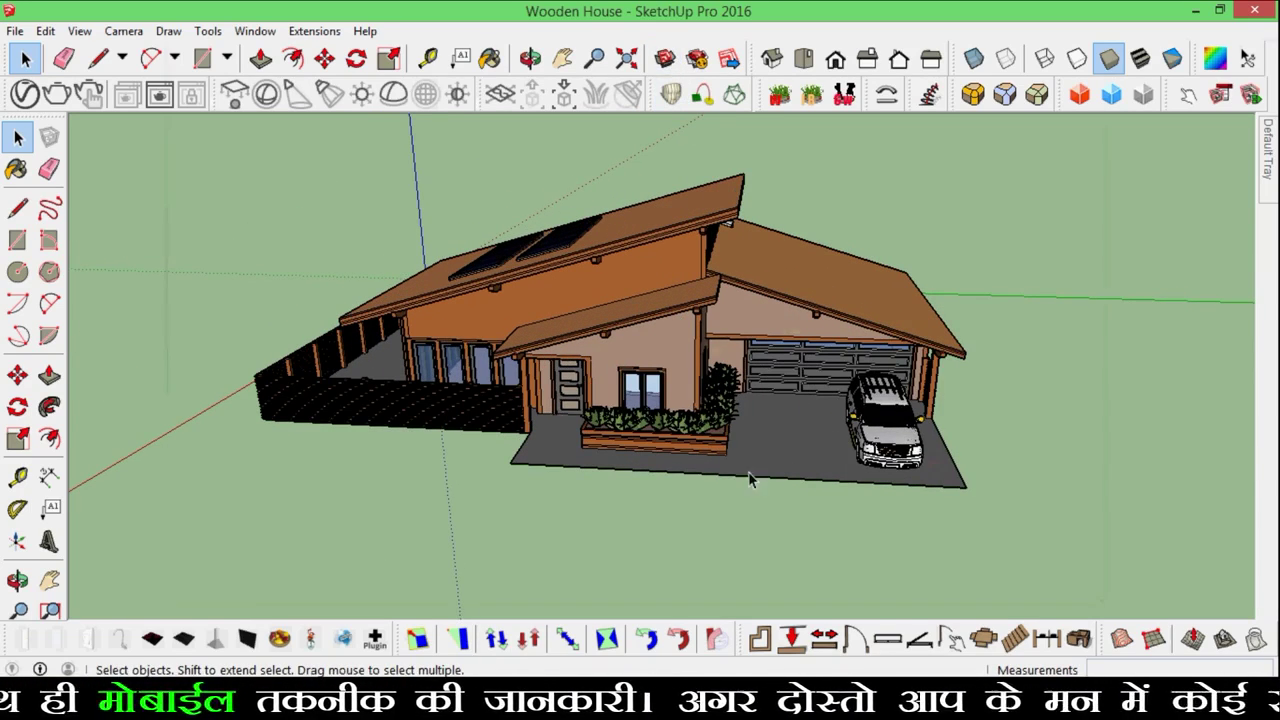
{"action": "scroll", "coordinate": [718, 358], "scroll_direction": "up", "scroll_amount": 3}
{"action": "middle_click_drag", "start_coordinate": [718, 360], "coordinate": [750, 410]}
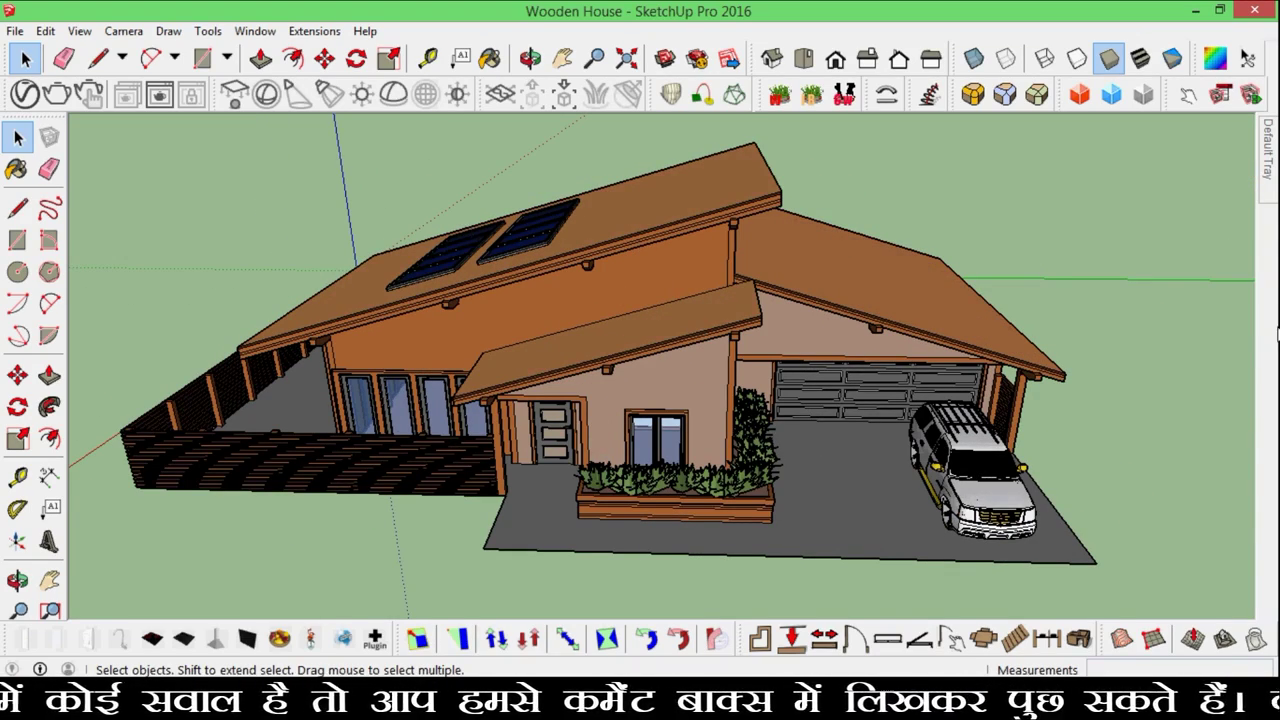
- Show the Default Tray, trying it pinned open before returning it to auto-hide
{"action": "left_click", "coordinate": [300, 31]}
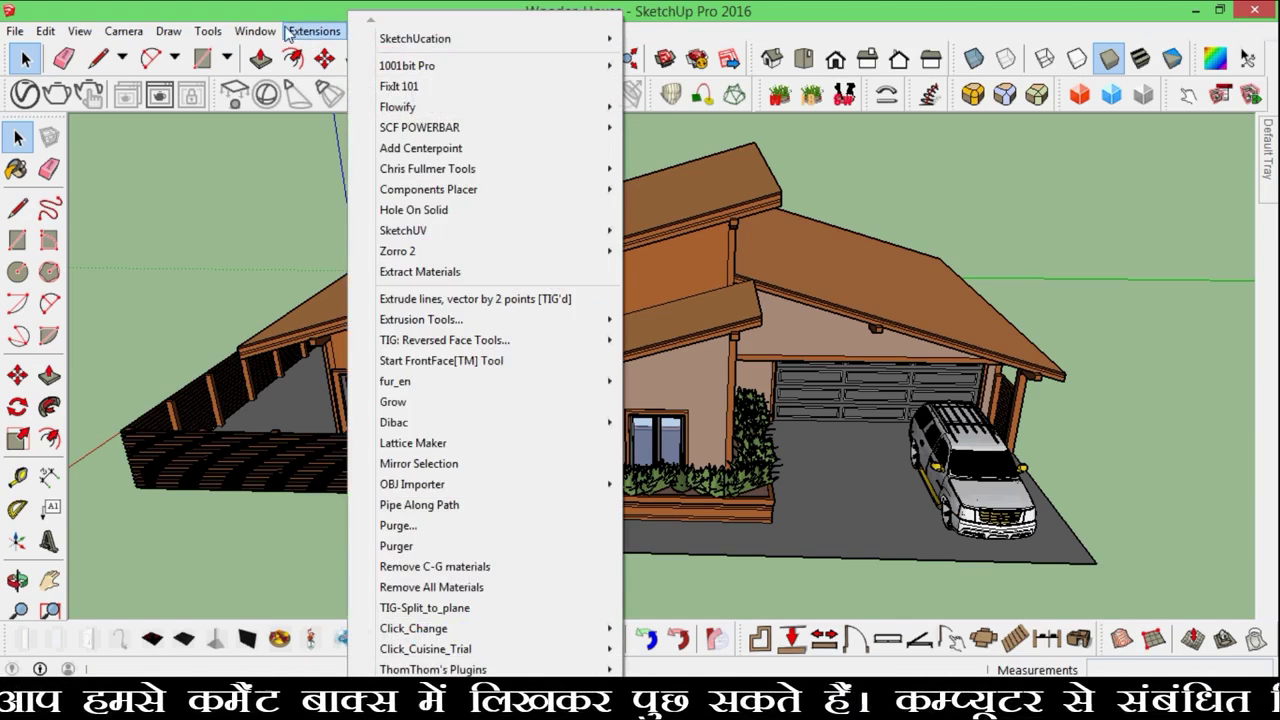
{"action": "mouse_move", "coordinate": [256, 31]}
{"action": "mouse_move", "coordinate": [295, 54]}
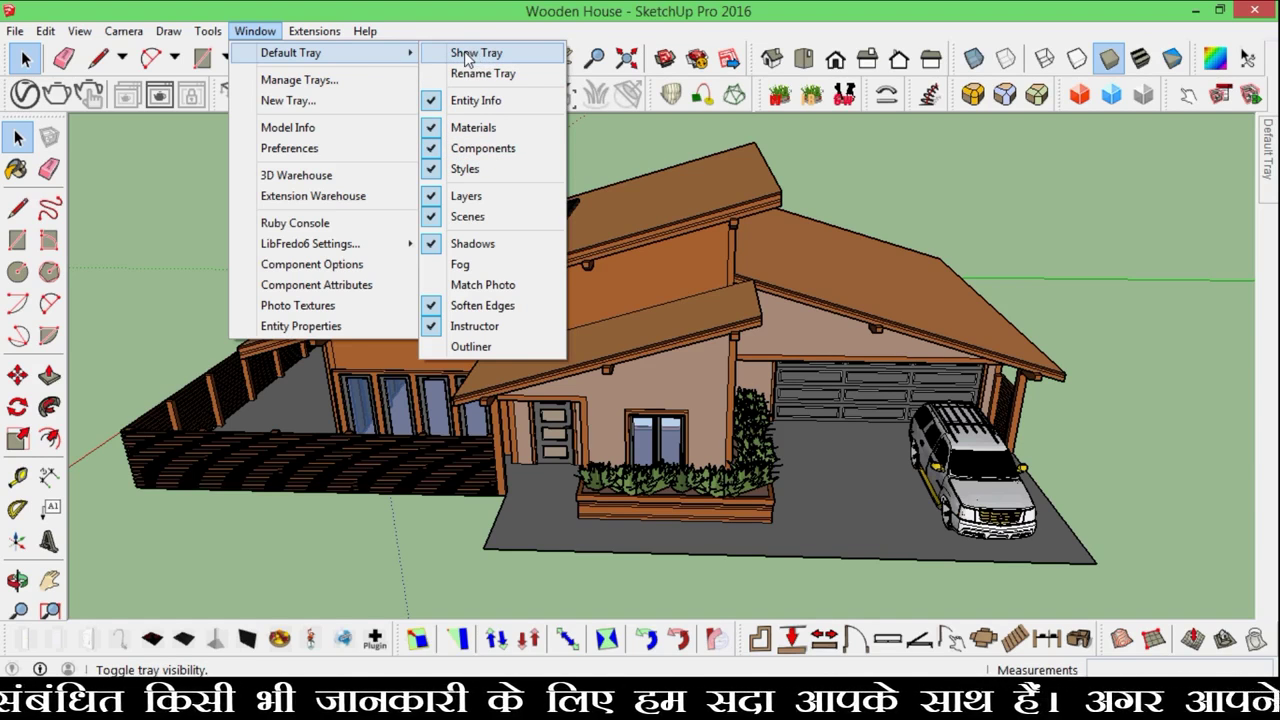
{"action": "left_click", "coordinate": [444, 60]}
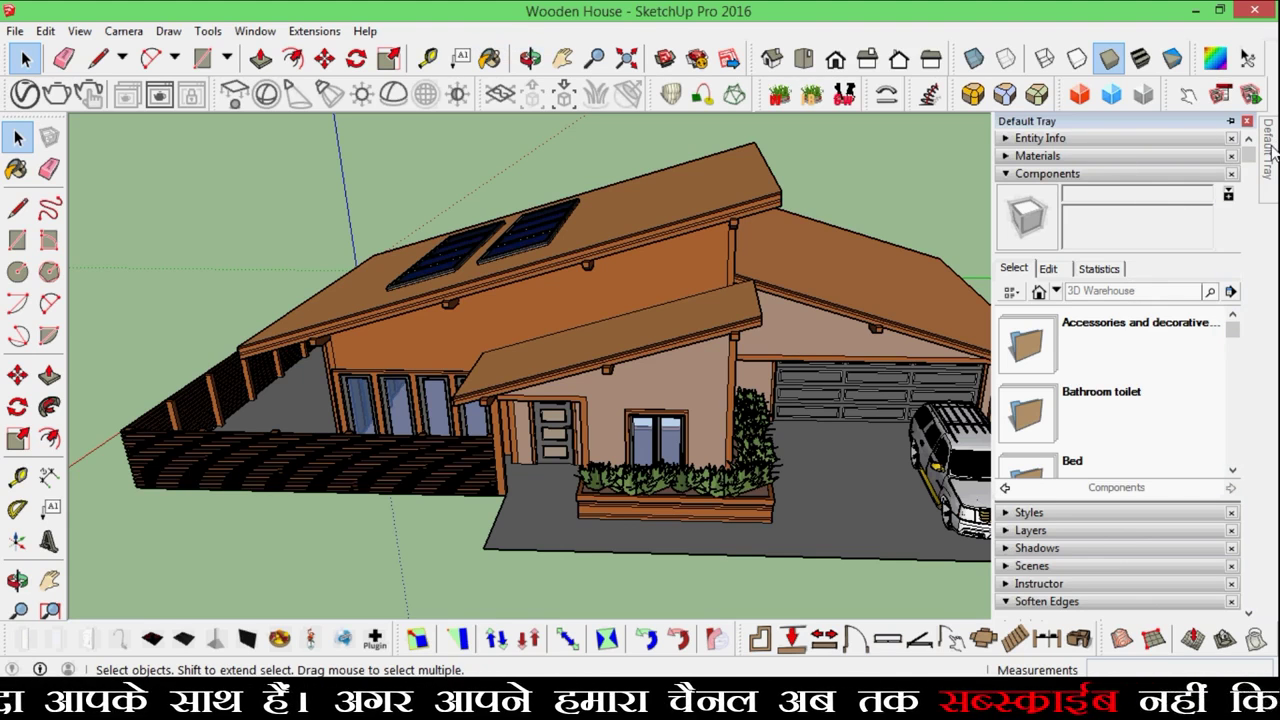
{"action": "left_click", "coordinate": [1231, 122]}
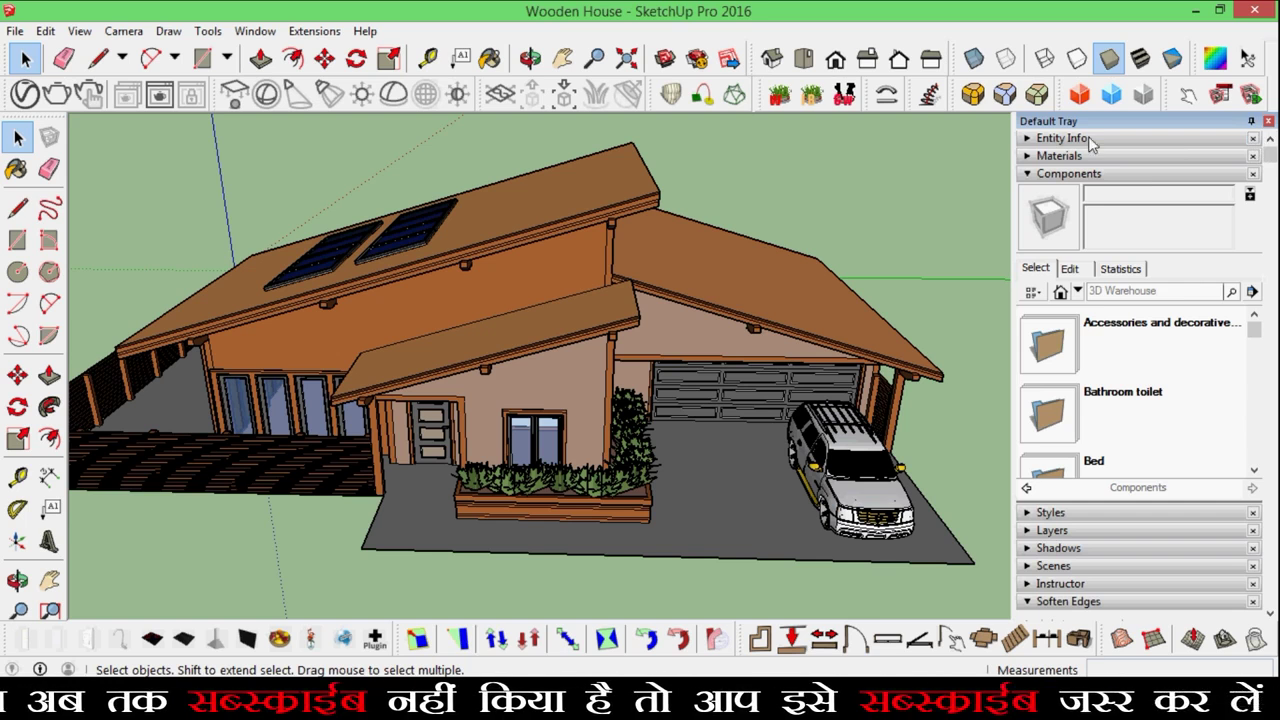
{"action": "left_click", "coordinate": [1251, 121]}
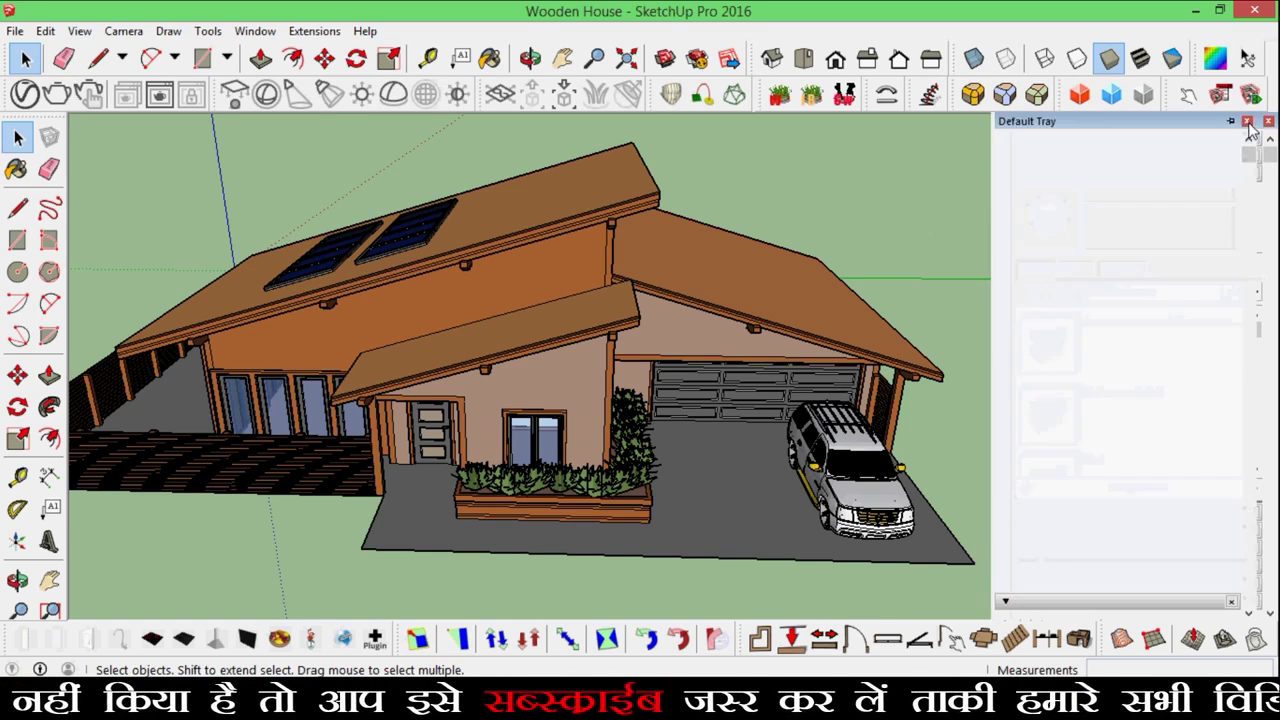
- Show the Default Tray's component library and open its Chair folder
{"action": "mouse_move", "coordinate": [1270, 160]}
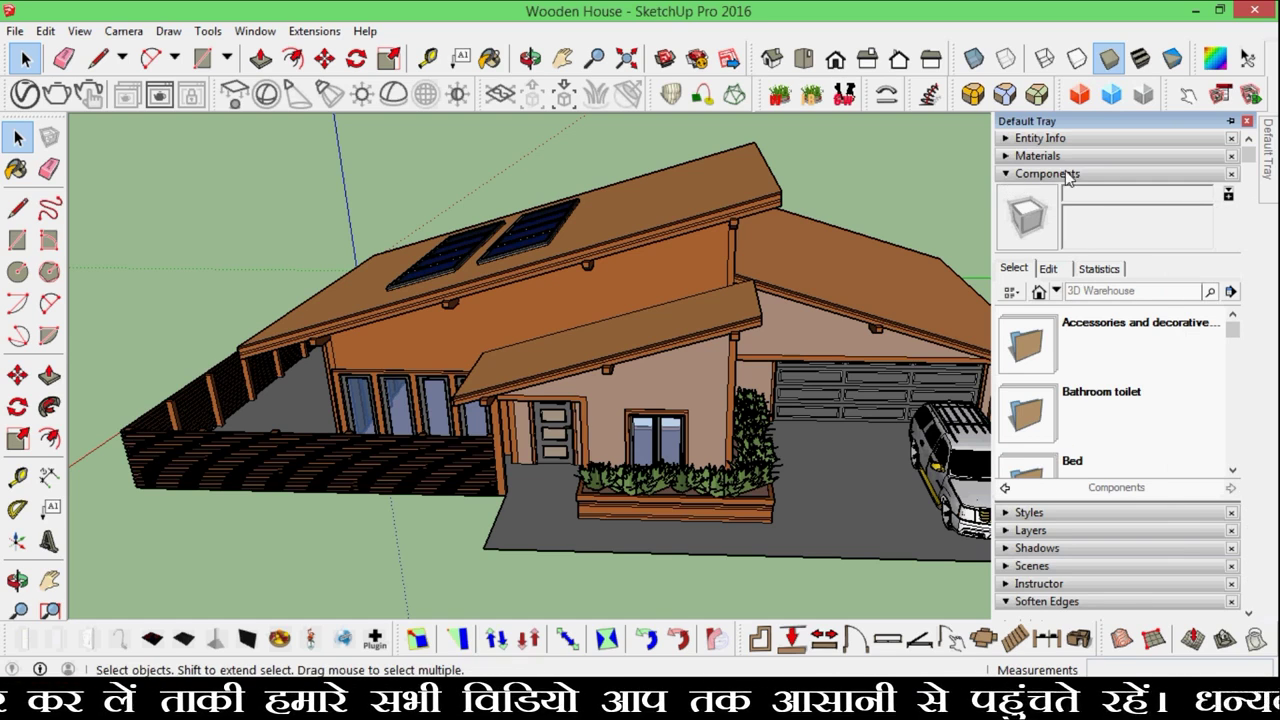
{"action": "scroll", "coordinate": [1070, 372], "scroll_direction": "down", "scroll_amount": 5}
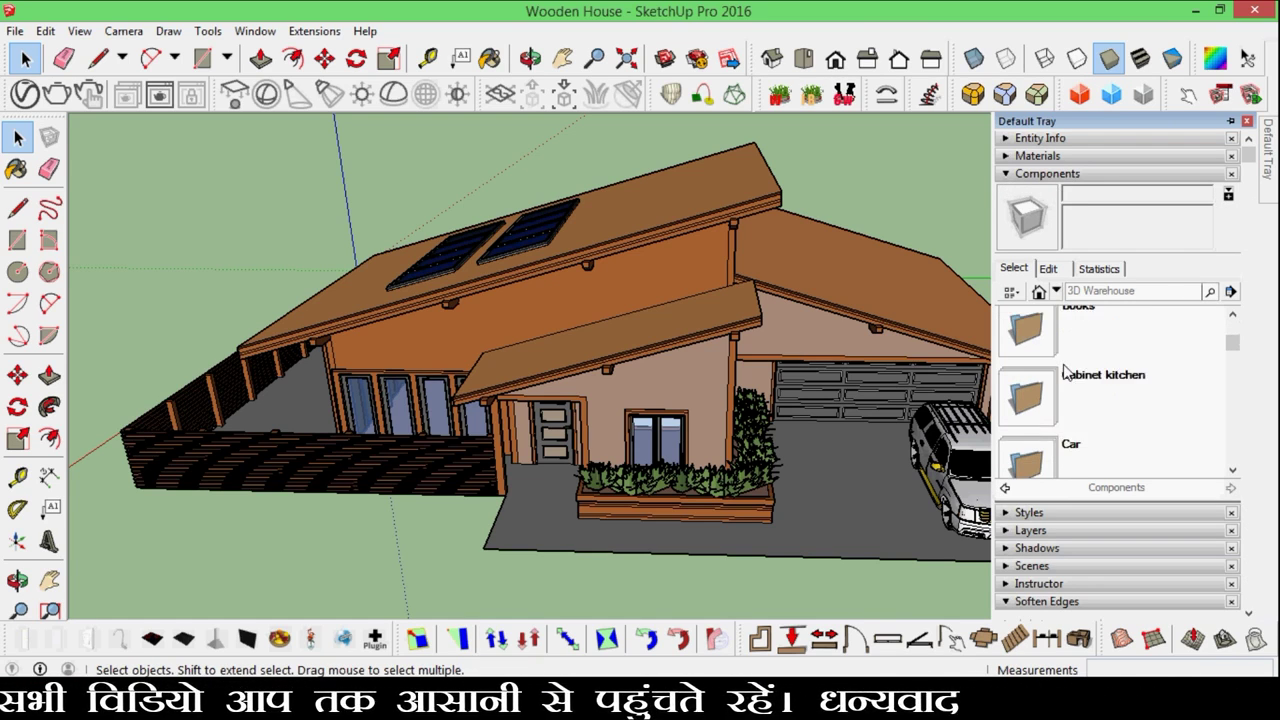
{"action": "scroll", "coordinate": [1068, 377], "scroll_direction": "up", "scroll_amount": 2}
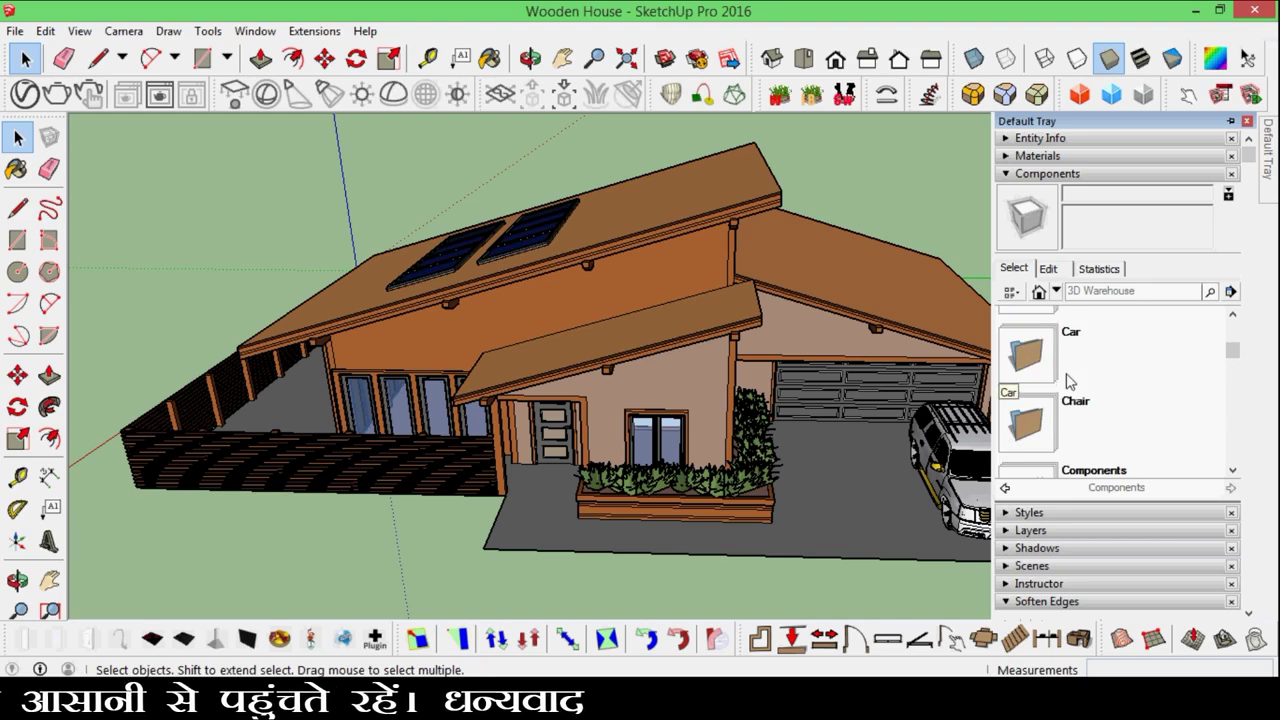
{"action": "left_click", "coordinate": [1075, 400]}
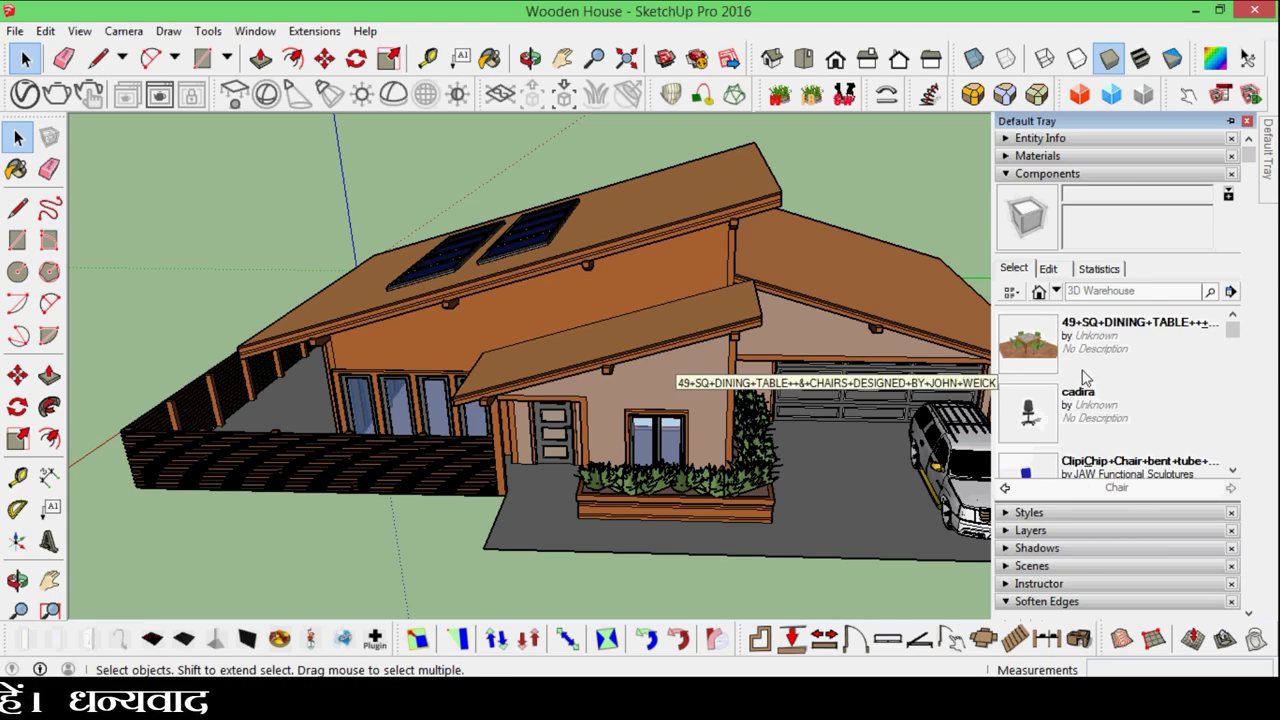
- Look through the ready-made chair models in the Chair component folder, from the dining table set to the office chairs
{"action": "scroll", "coordinate": [1085, 378], "scroll_direction": "down", "scroll_amount": 3}
{"action": "scroll", "coordinate": [1090, 385], "scroll_direction": "down", "scroll_amount": 8}
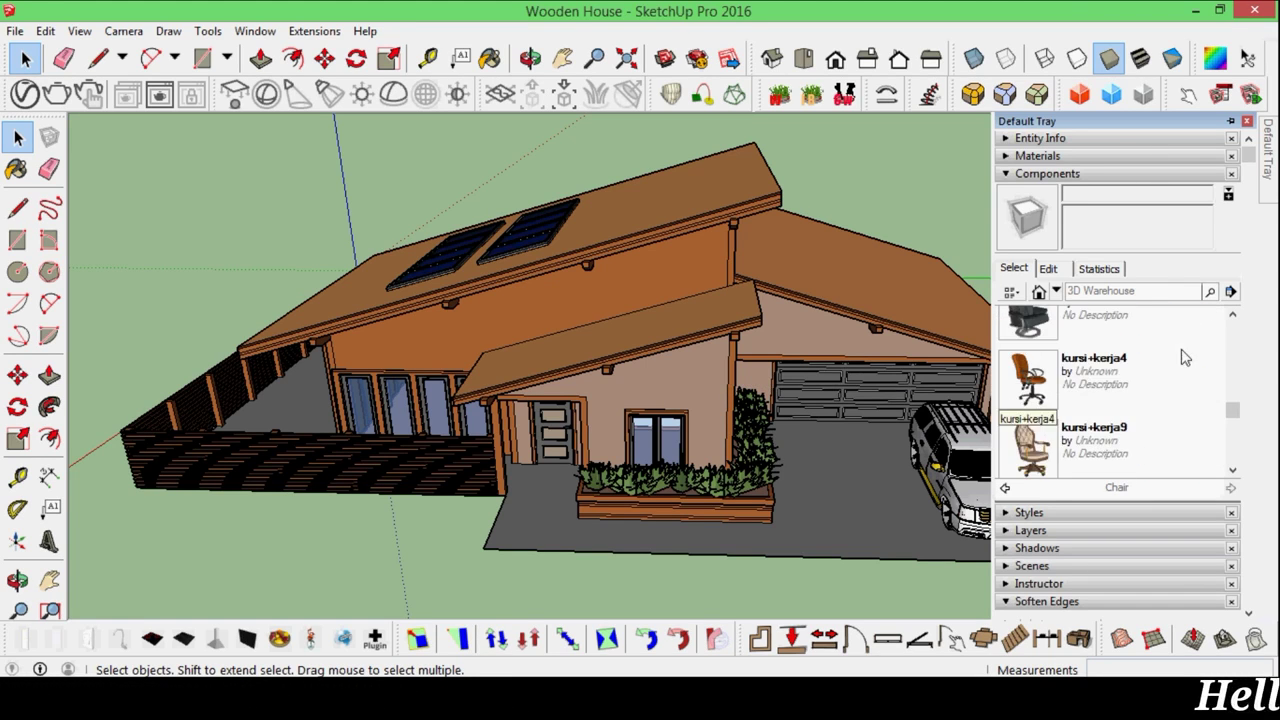
{"action": "scroll", "coordinate": [1108, 398], "scroll_direction": "down", "scroll_amount": 3}
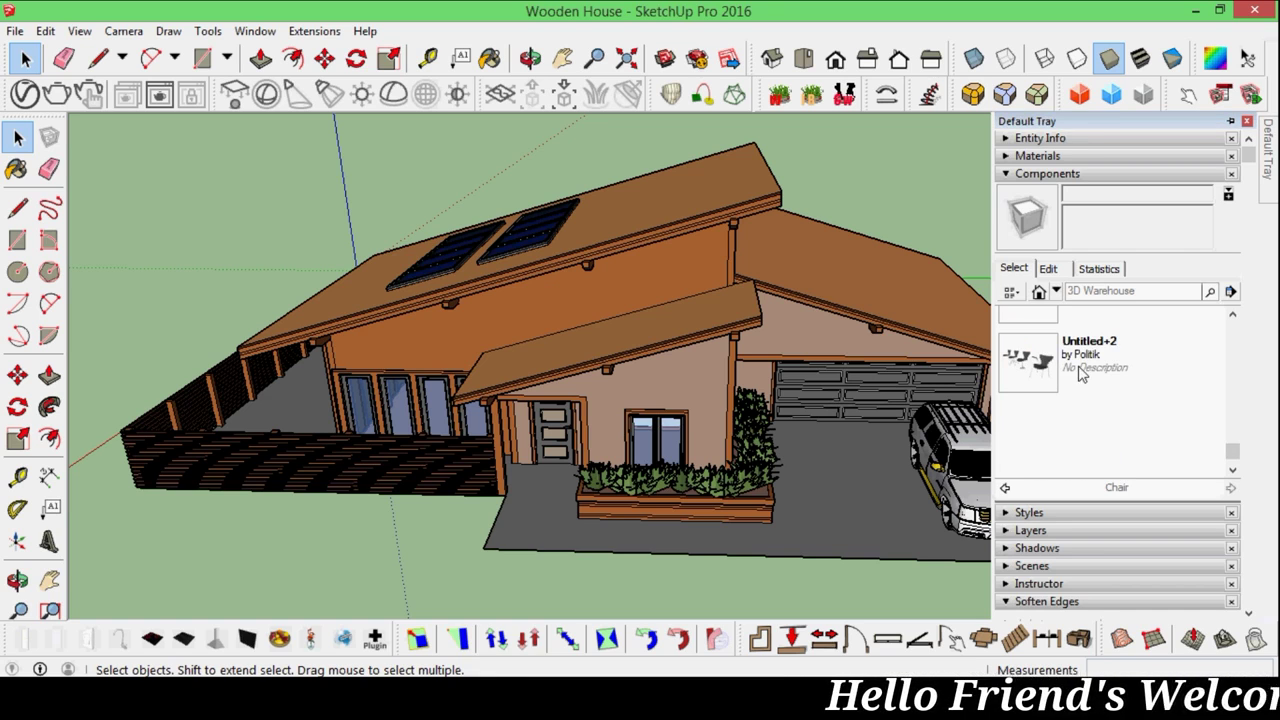
{"action": "scroll", "coordinate": [1052, 380], "scroll_direction": "up", "scroll_amount": 5}
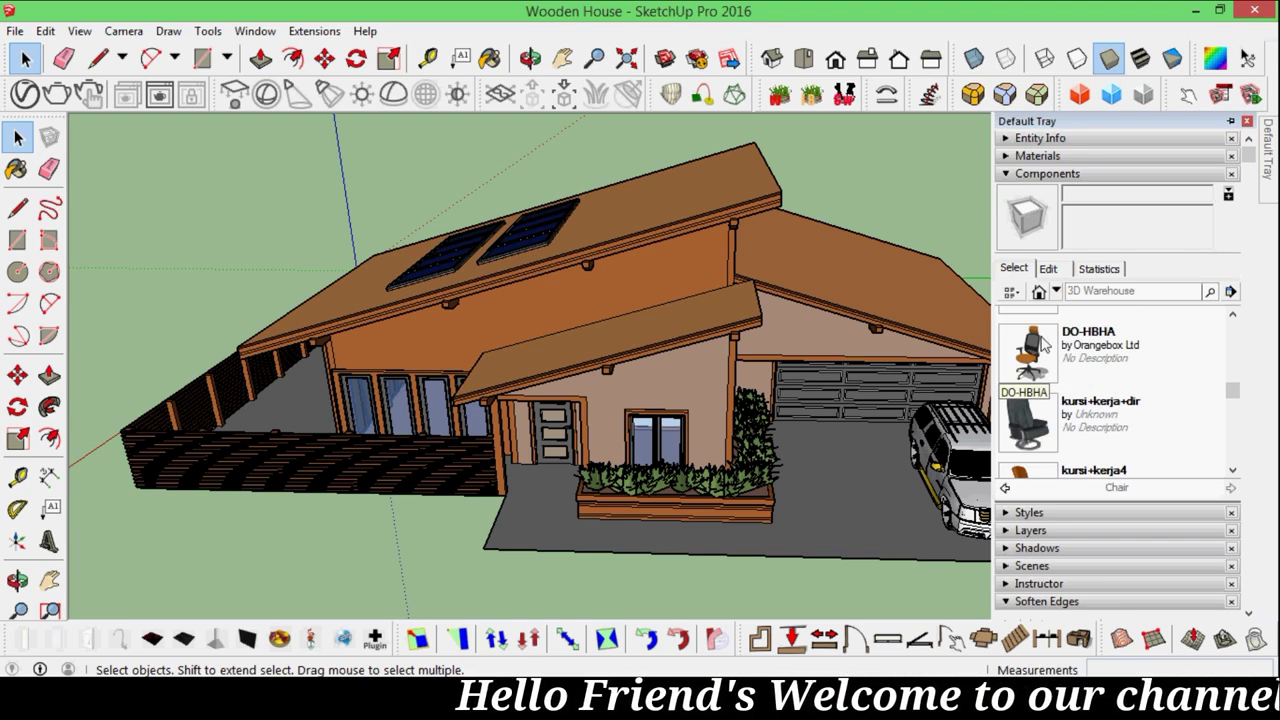
{"action": "scroll", "coordinate": [1052, 360], "scroll_direction": "down", "scroll_amount": 5}
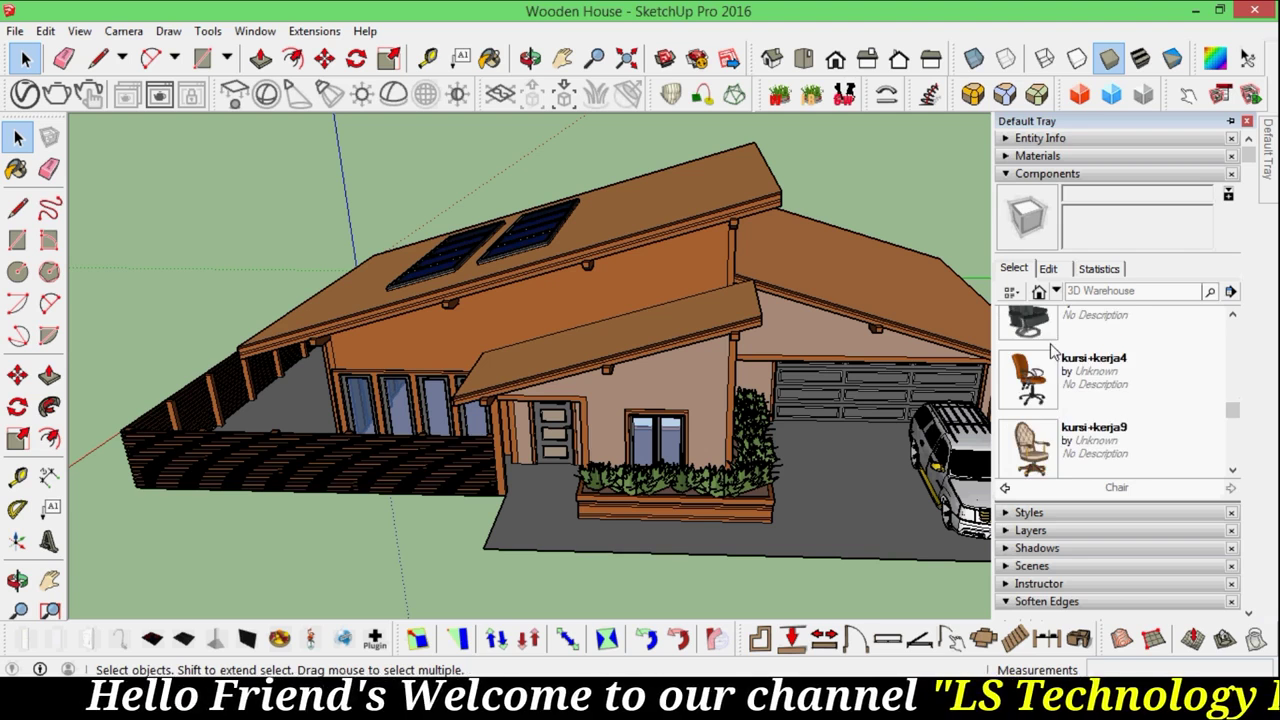
{"action": "scroll", "coordinate": [1055, 380], "scroll_direction": "up", "scroll_amount": 6}
{"action": "scroll", "coordinate": [1055, 380], "scroll_direction": "up", "scroll_amount": 2}
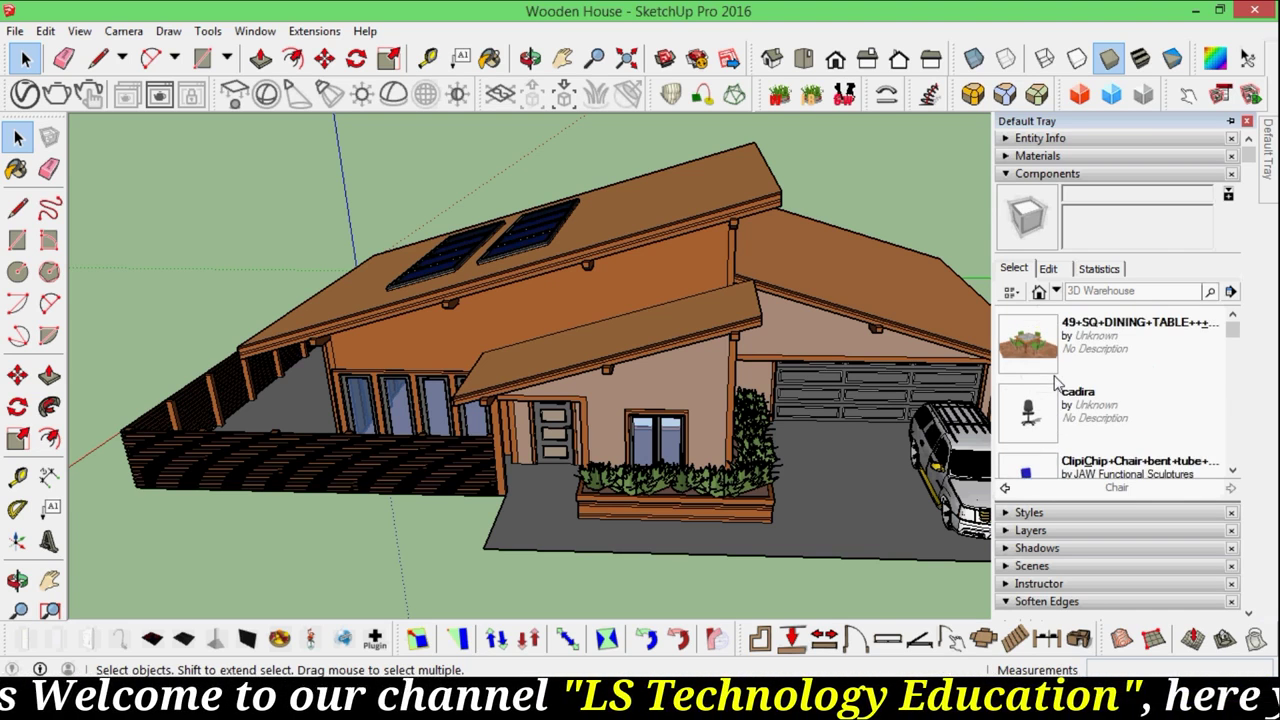
{"action": "scroll", "coordinate": [1055, 370], "scroll_direction": "down", "scroll_amount": 3}
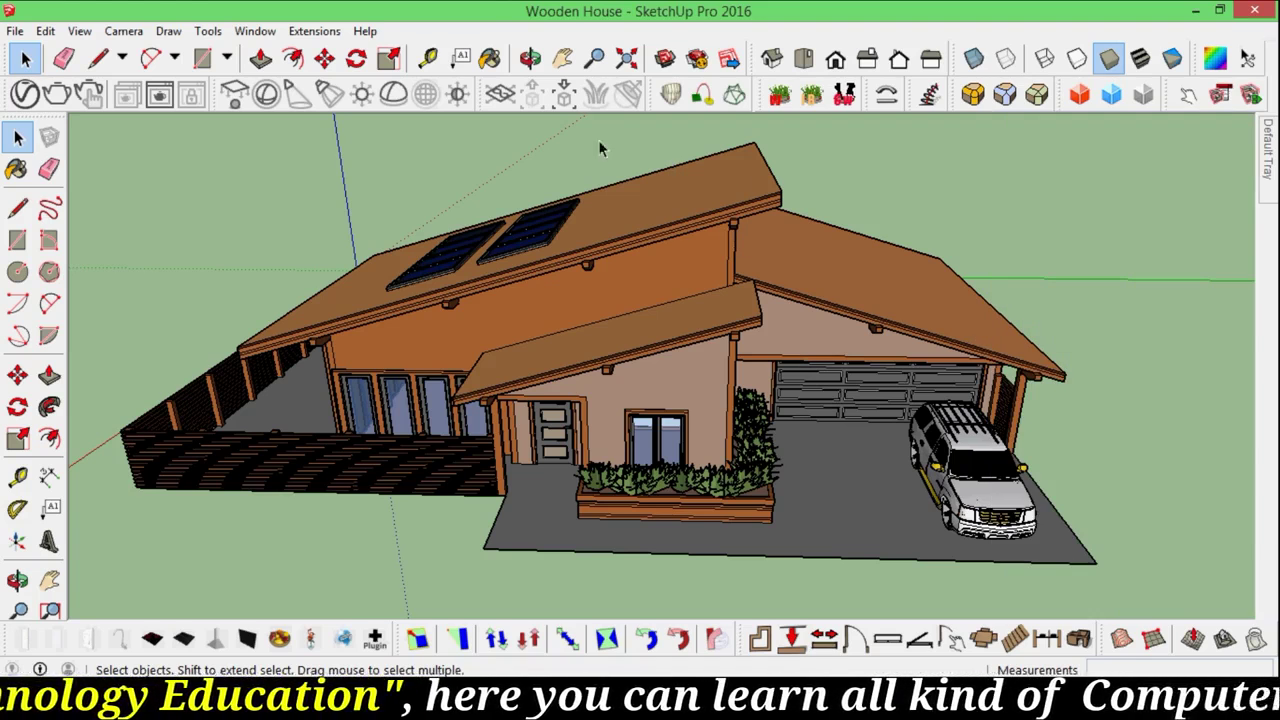
{"action": "left_click", "coordinate": [667, 59]}
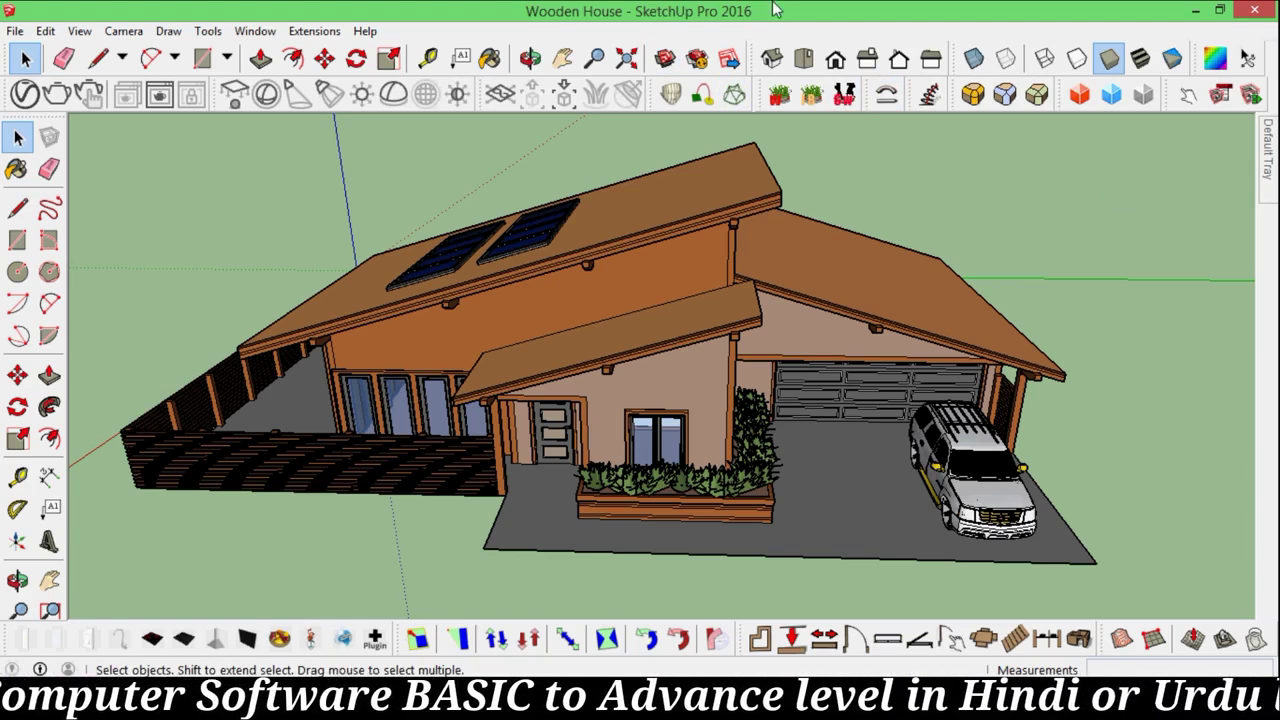
{"action": "left_click", "coordinate": [704, 701]}
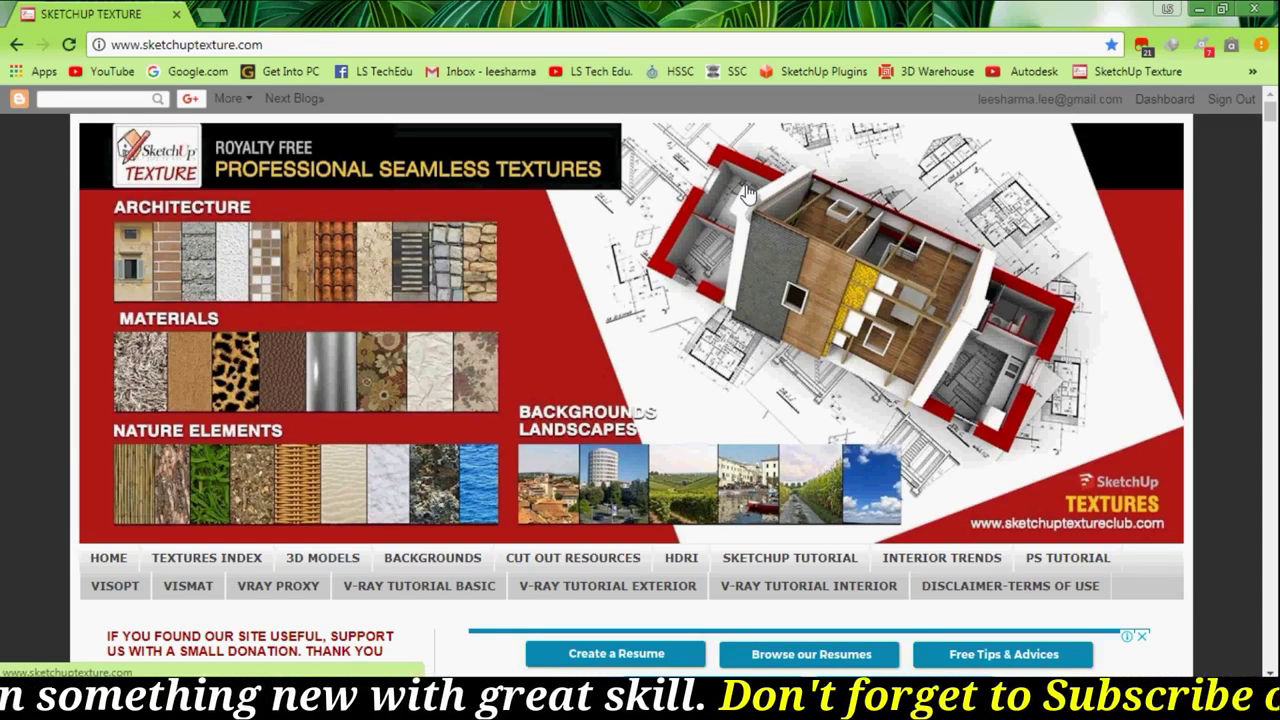
{"action": "left_click", "coordinate": [296, 43]}
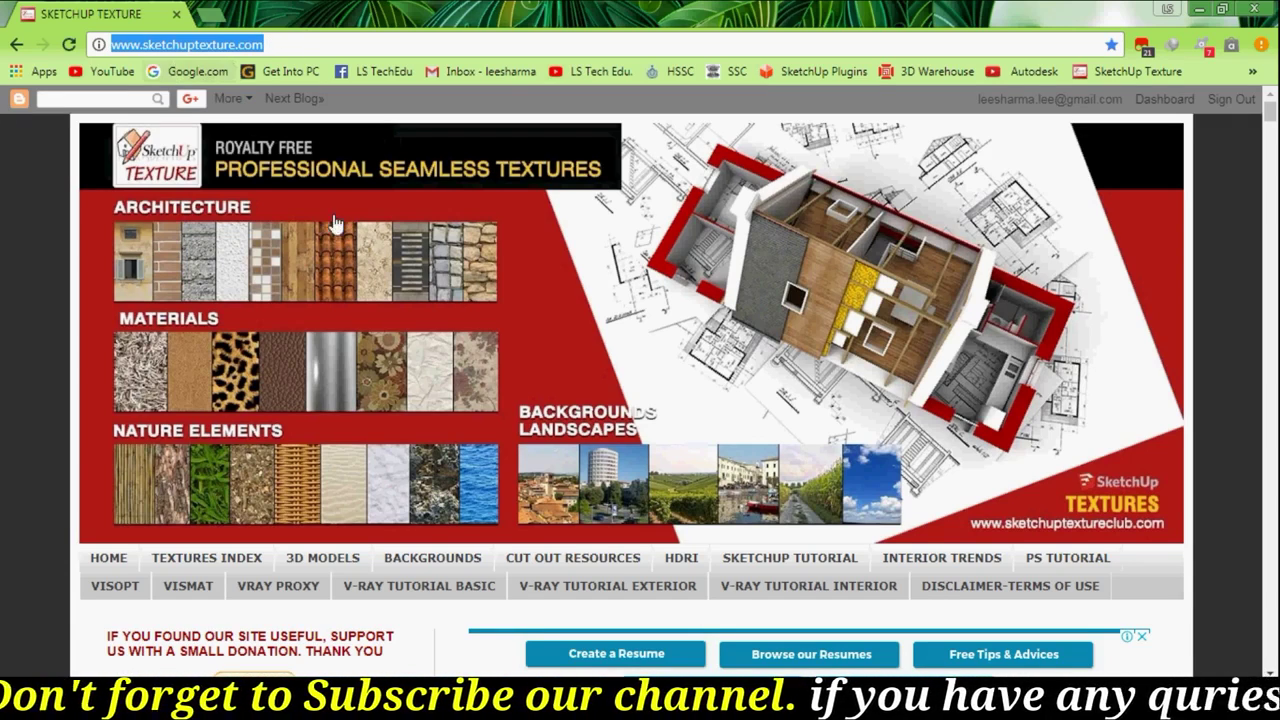
- Look through the SketchUp Texture home page, examining its freebie wall brick textures and the site's resource sections
{"action": "scroll", "coordinate": [501, 246], "scroll_direction": "down", "scroll_amount": 2}
{"action": "scroll", "coordinate": [263, 297], "scroll_direction": "down", "scroll_amount": 8}
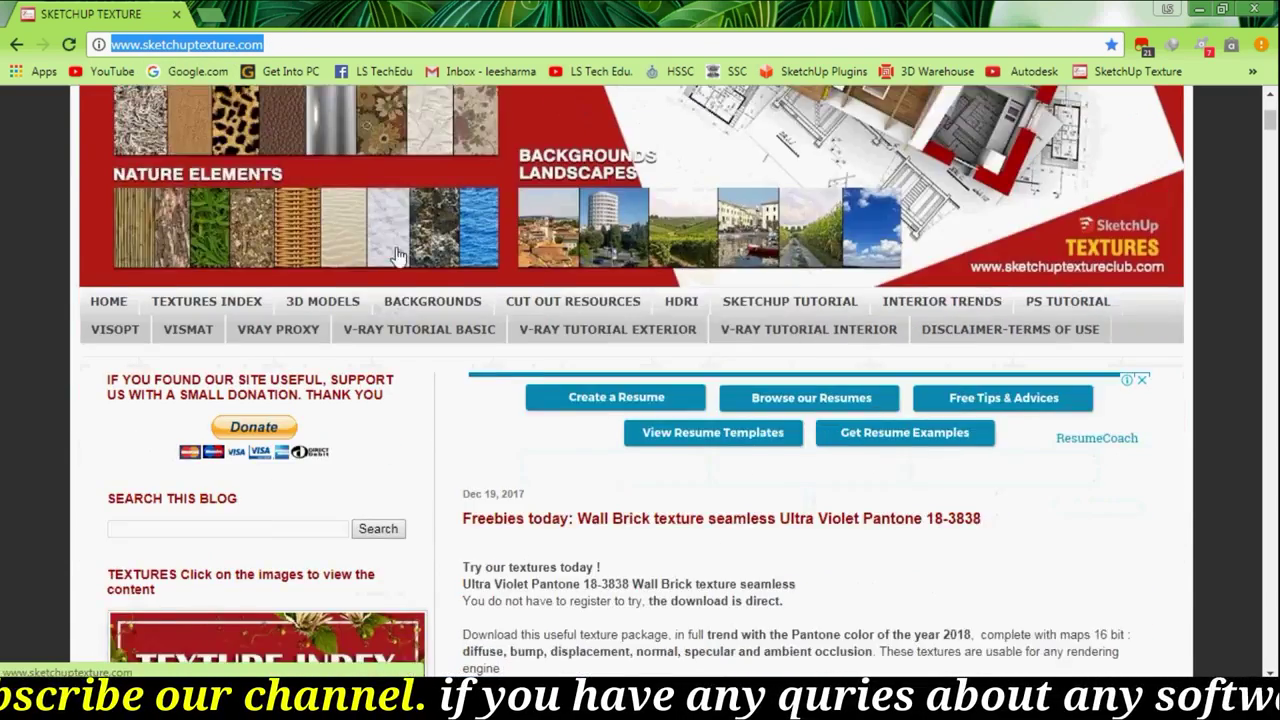
{"action": "scroll", "coordinate": [1067, 287], "scroll_direction": "down", "scroll_amount": 3}
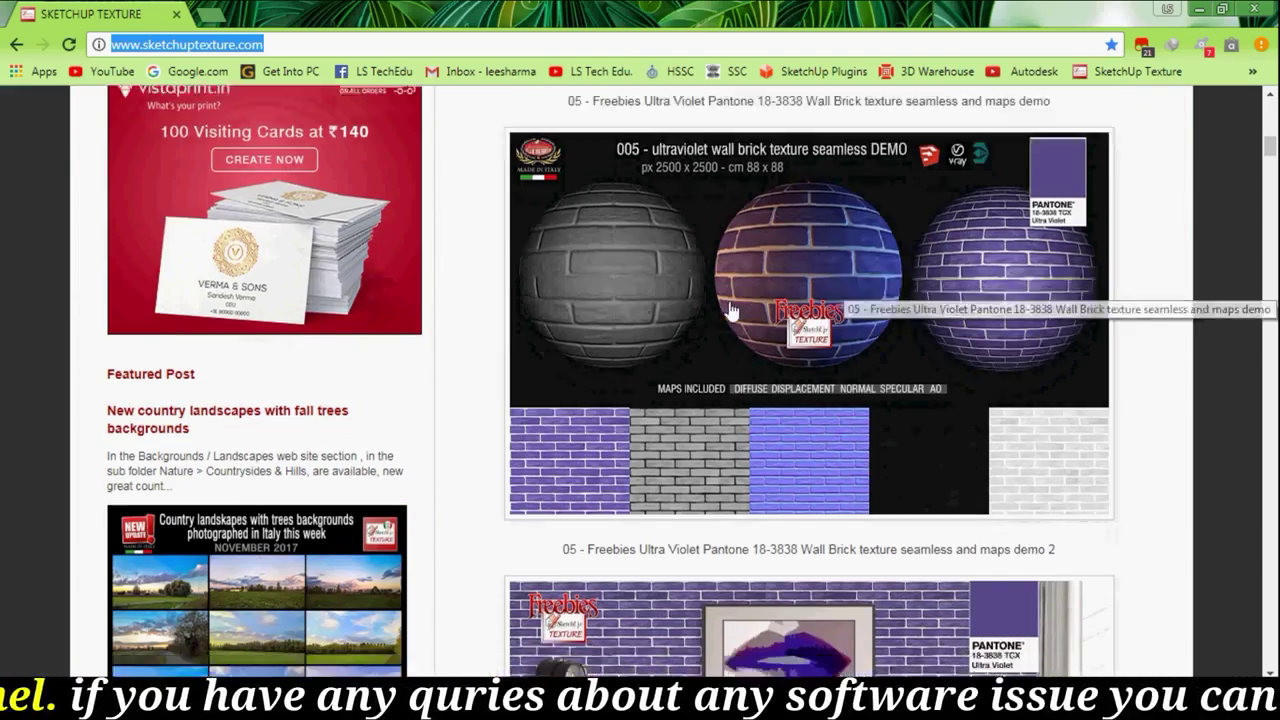
{"action": "scroll", "coordinate": [660, 262], "scroll_direction": "up", "scroll_amount": 4}
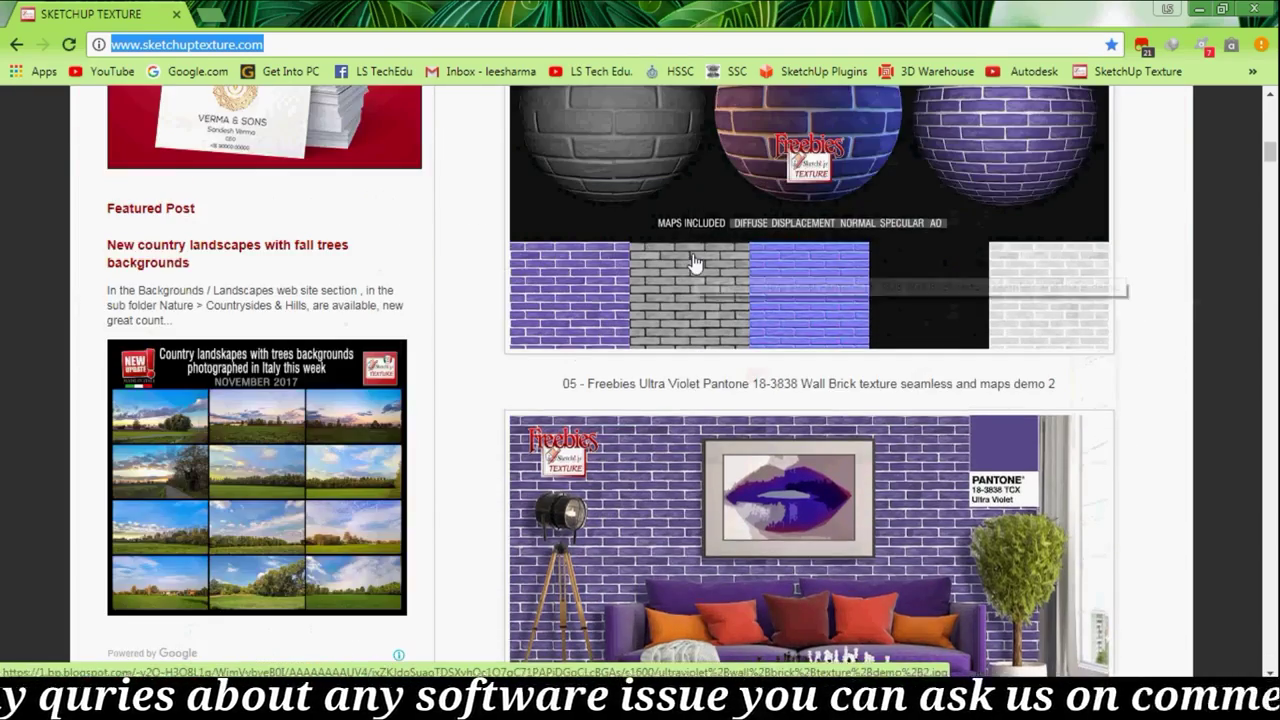
{"action": "scroll", "coordinate": [624, 272], "scroll_direction": "up", "scroll_amount": 8}
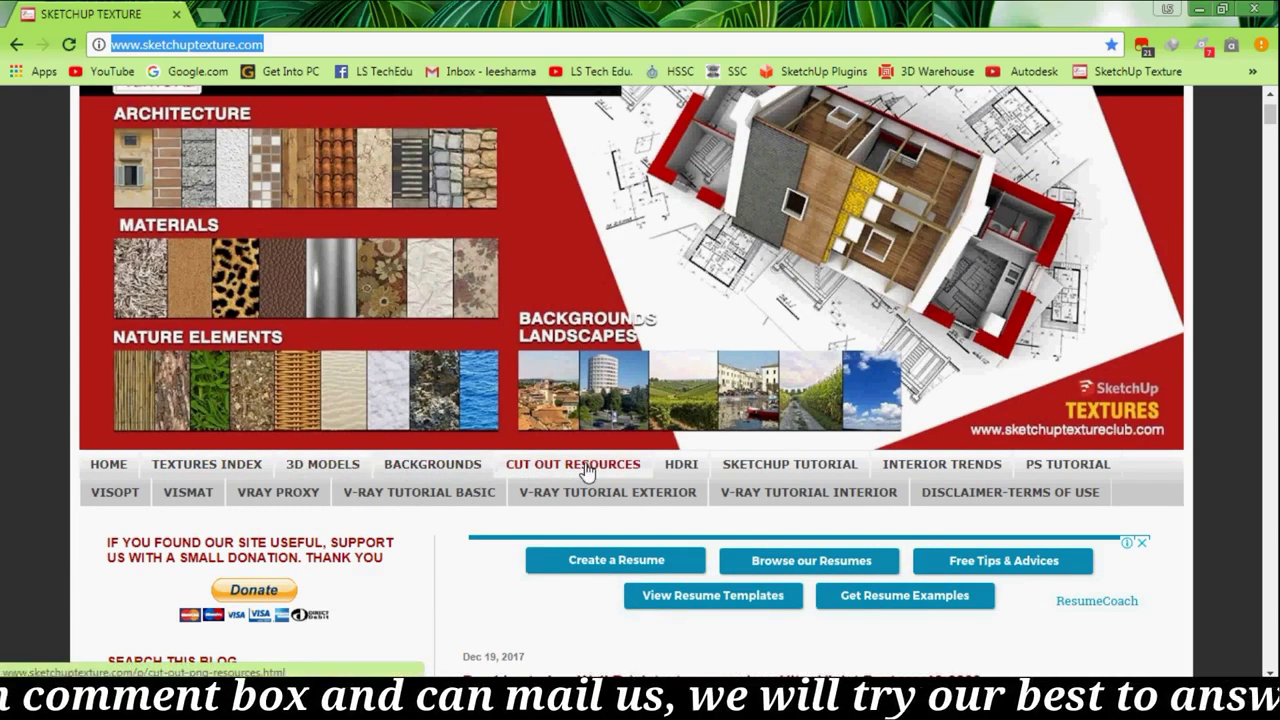
{"action": "scroll", "coordinate": [713, 418], "scroll_direction": "down", "scroll_amount": 3}
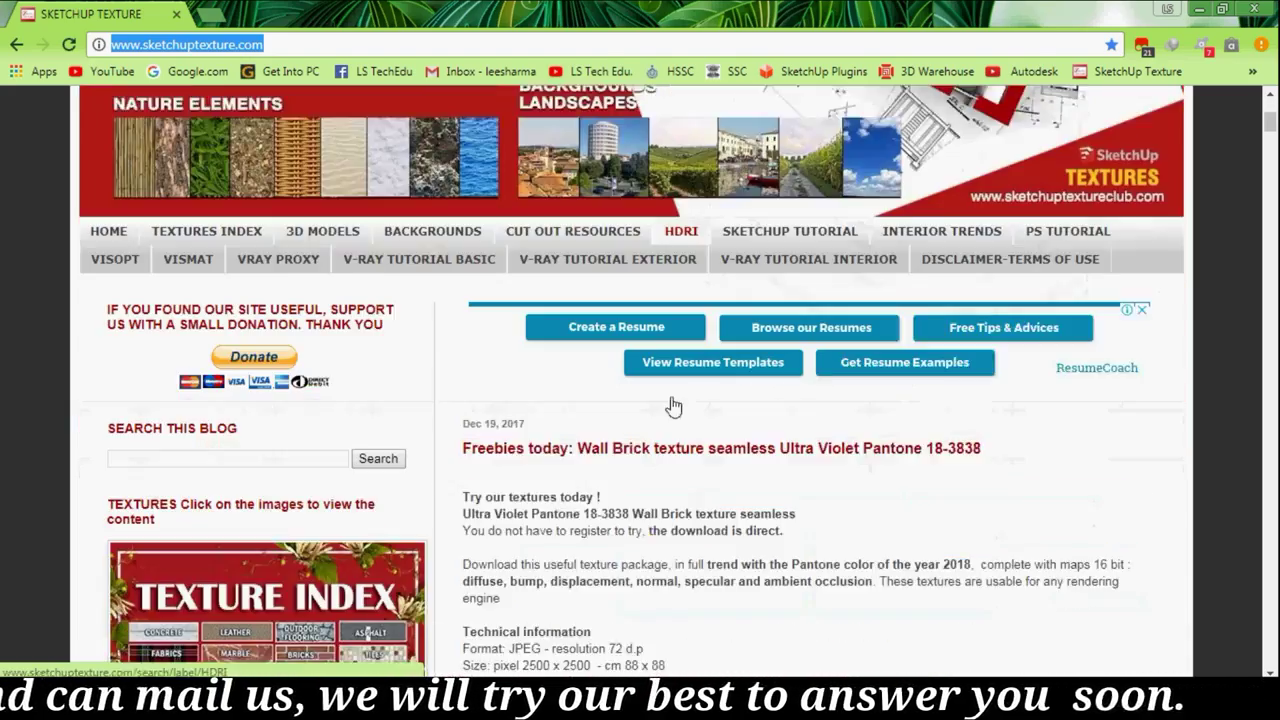
{"action": "scroll", "coordinate": [624, 424], "scroll_direction": "down", "scroll_amount": 15}
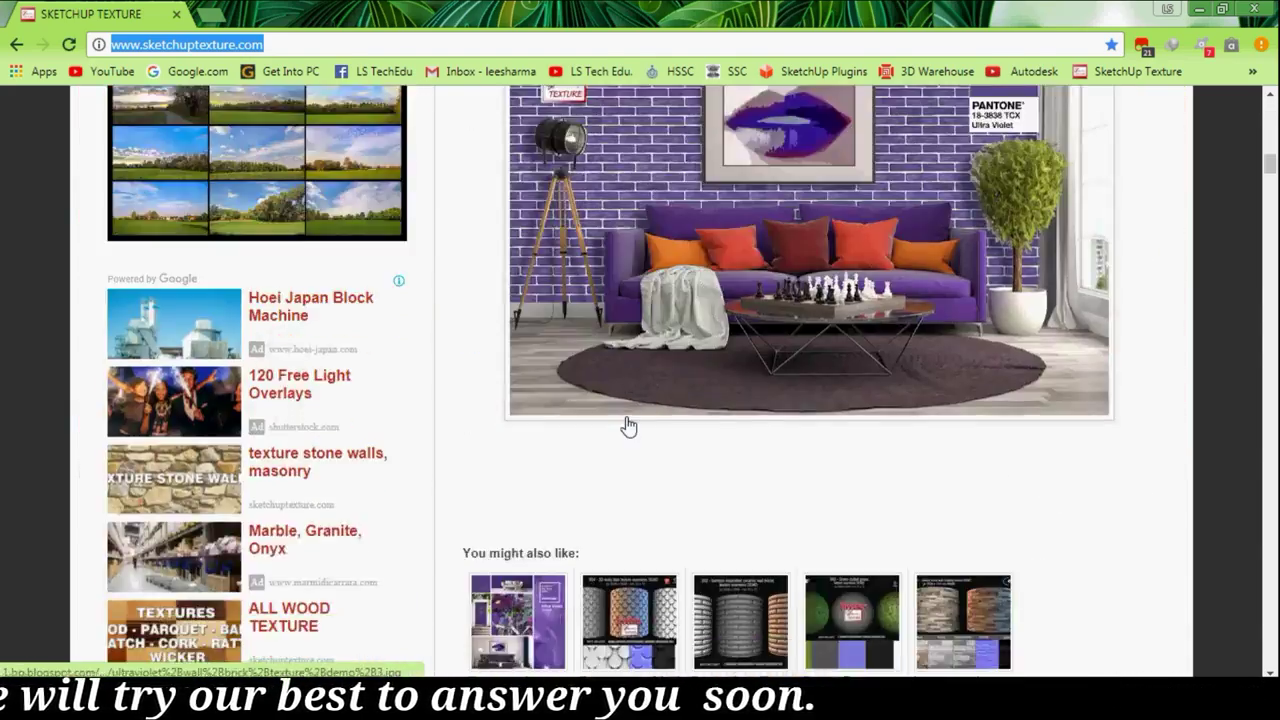
{"action": "scroll", "coordinate": [628, 427], "scroll_direction": "down", "scroll_amount": 5}
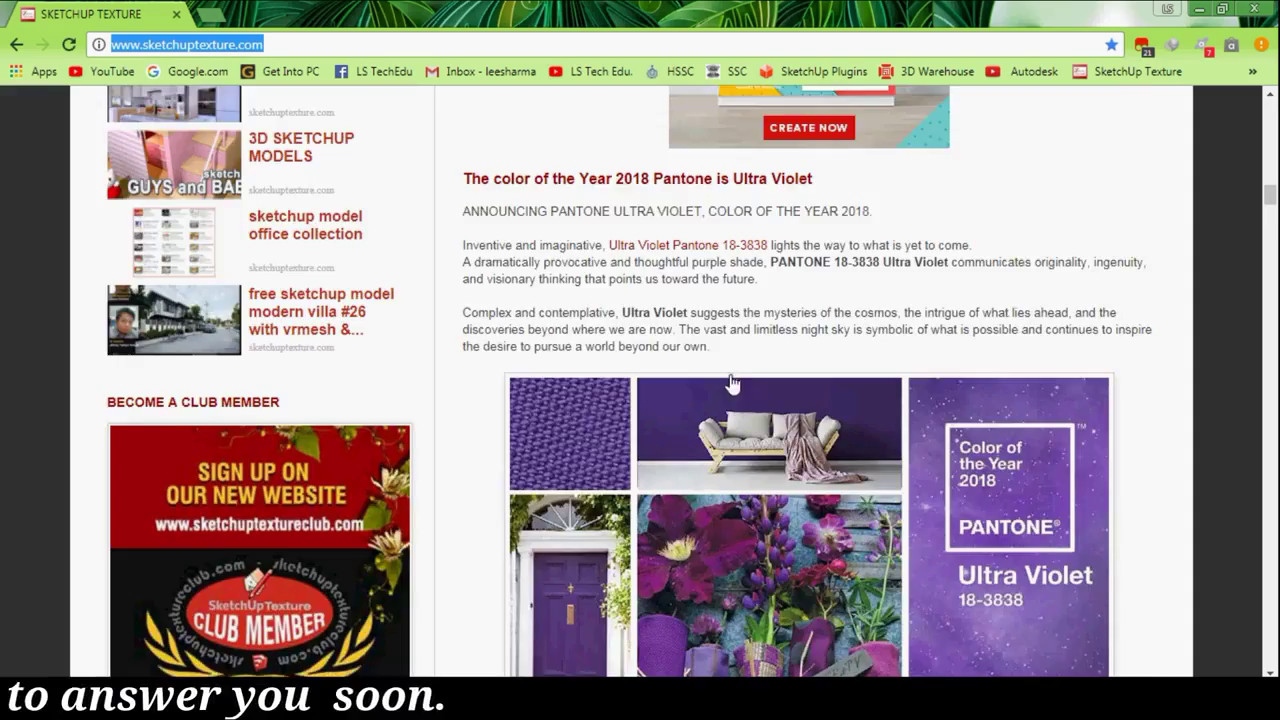
{"action": "scroll", "coordinate": [733, 383], "scroll_direction": "down", "scroll_amount": 4}
{"action": "scroll", "coordinate": [740, 386], "scroll_direction": "up", "scroll_amount": 20}
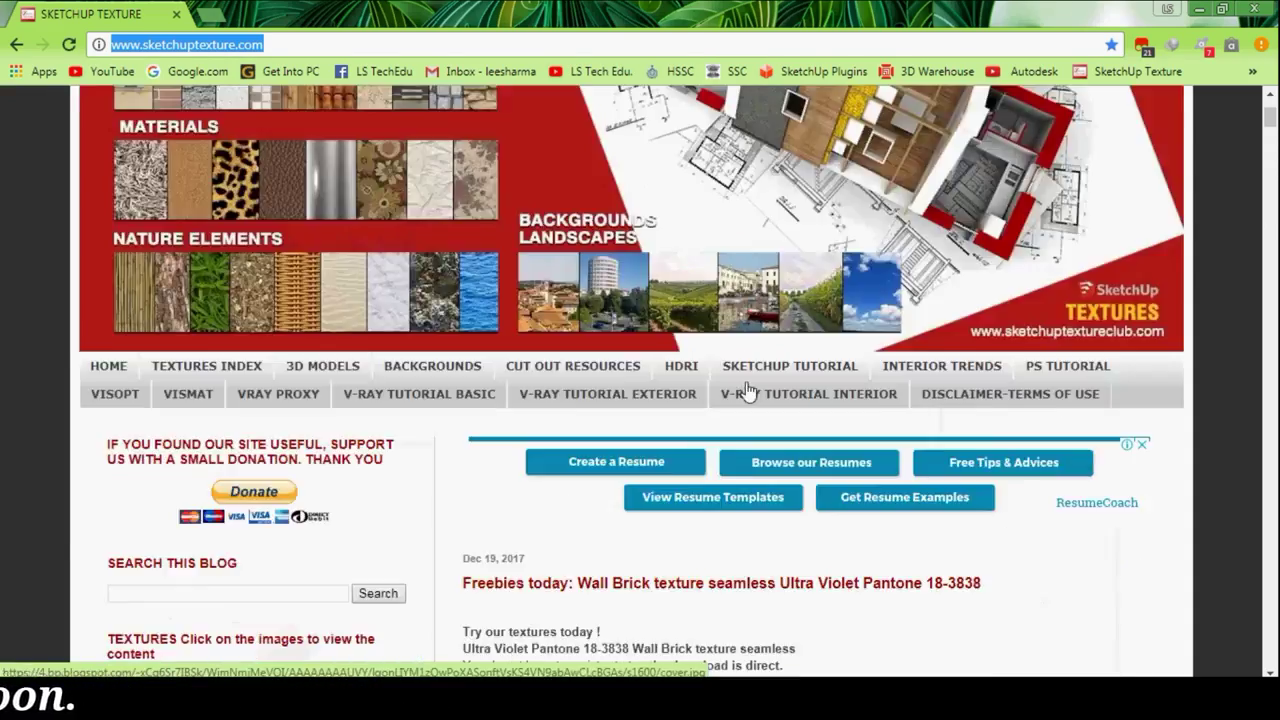
{"action": "scroll", "coordinate": [745, 390], "scroll_direction": "up", "scroll_amount": 2}
{"action": "scroll", "coordinate": [560, 400], "scroll_direction": "down", "scroll_amount": 1}
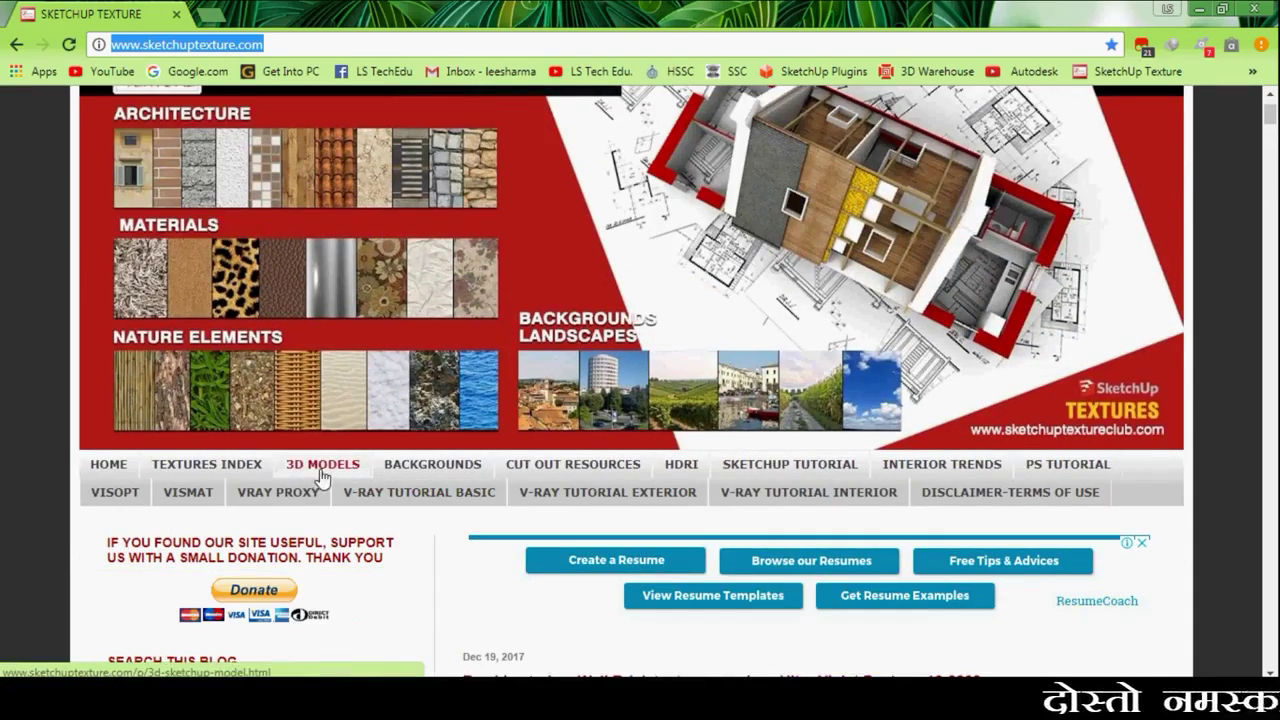
- Open the site's 3D Models page and look through its model categories, such as bathroom, bedroom, chairs, dining room and kitchen
{"action": "left_click", "coordinate": [322, 467]}
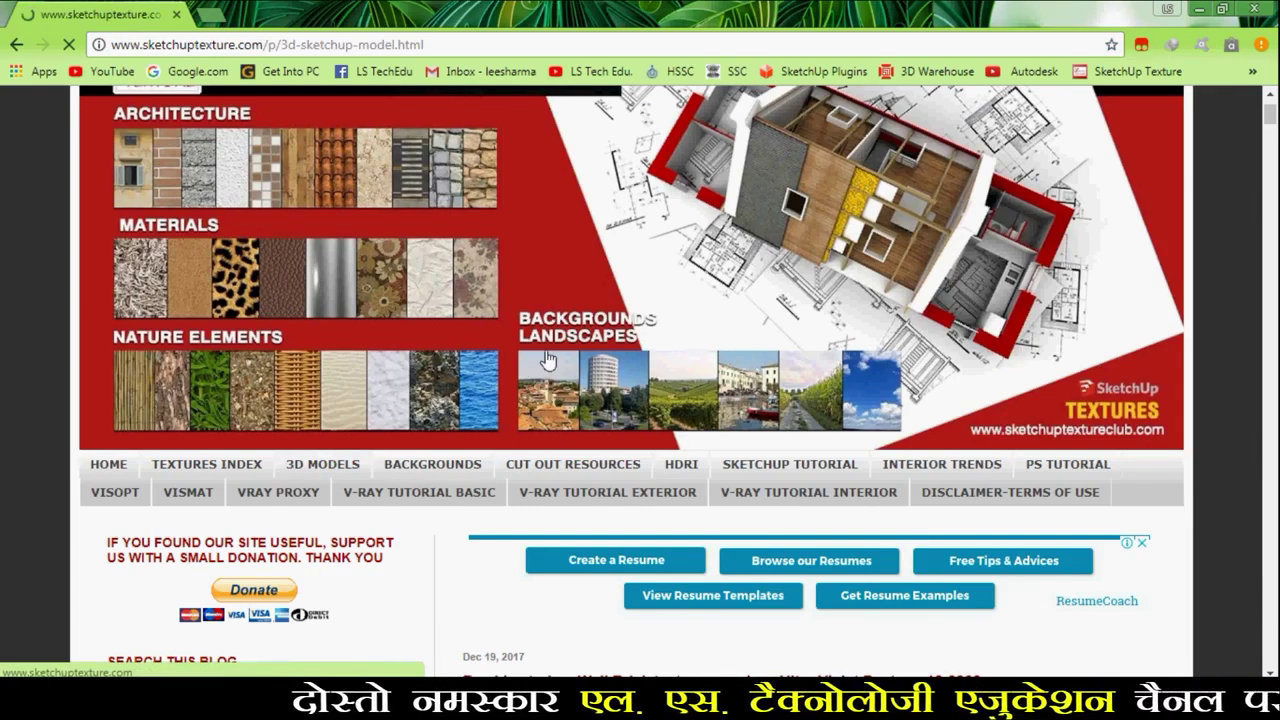
{"action": "scroll", "coordinate": [545, 280], "scroll_direction": "down", "scroll_amount": 5}
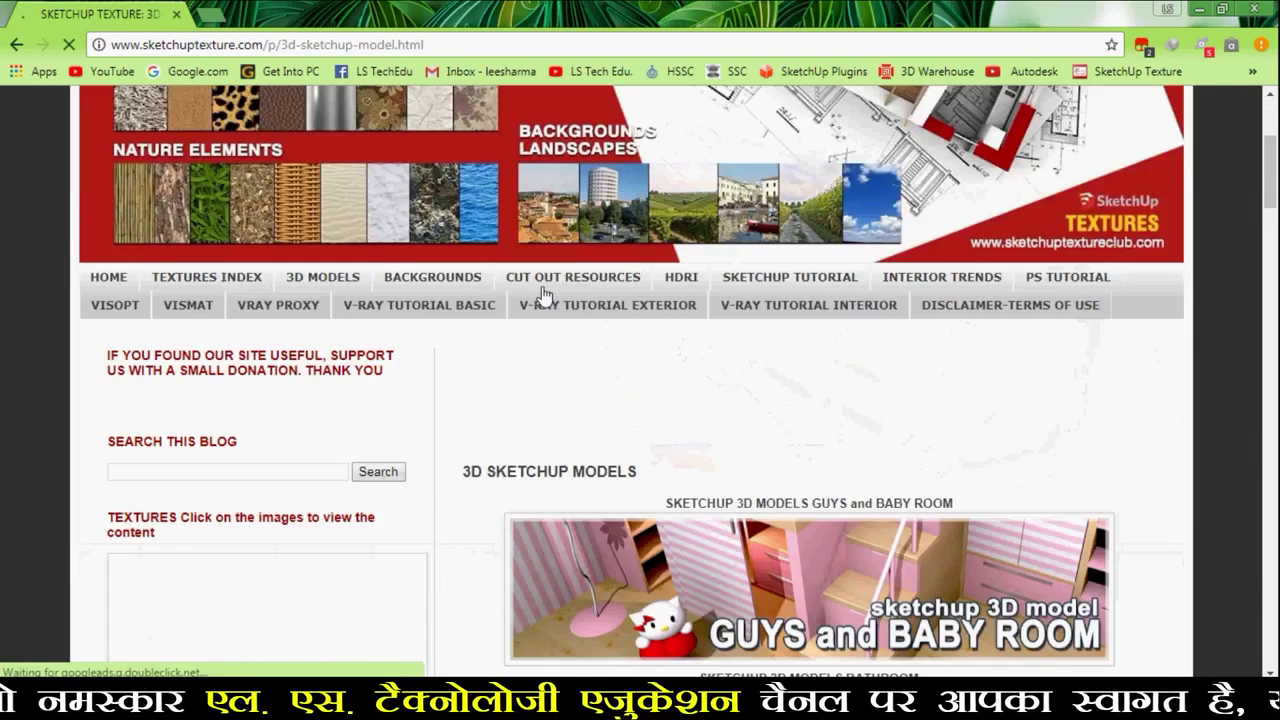
{"action": "scroll", "coordinate": [575, 290], "scroll_direction": "down", "scroll_amount": 2}
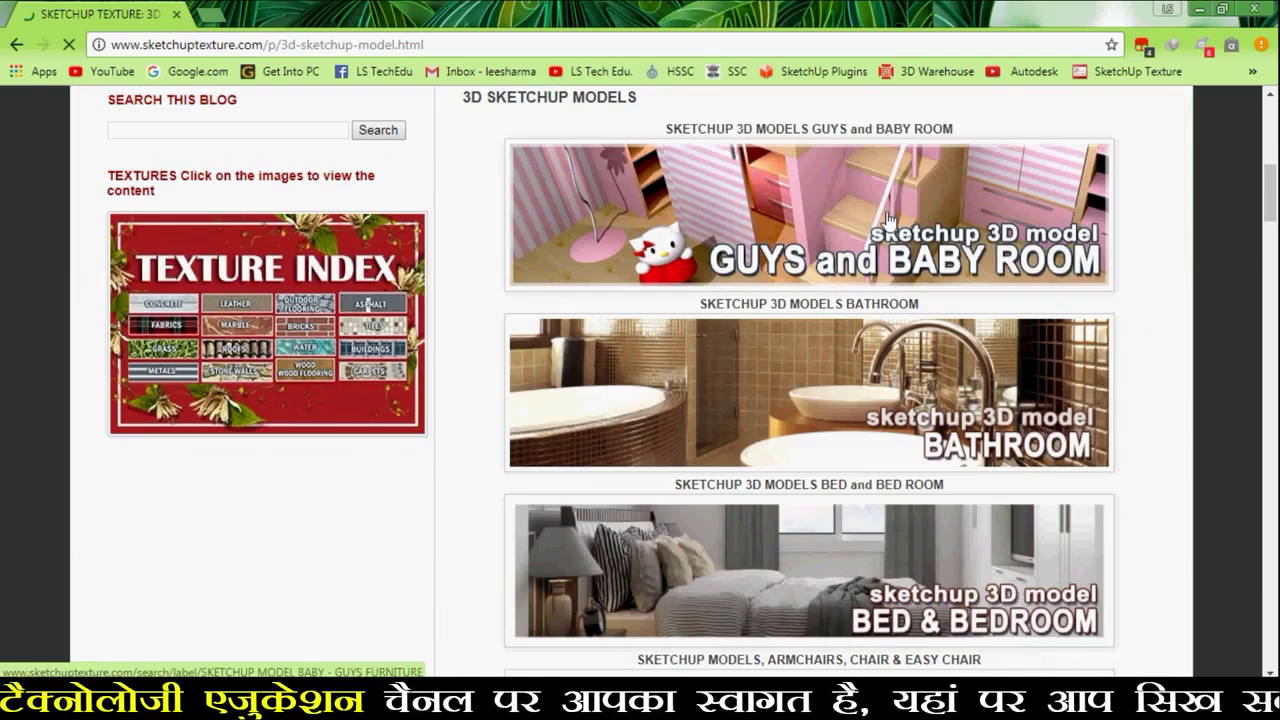
{"action": "scroll", "coordinate": [962, 416], "scroll_direction": "down", "scroll_amount": 5}
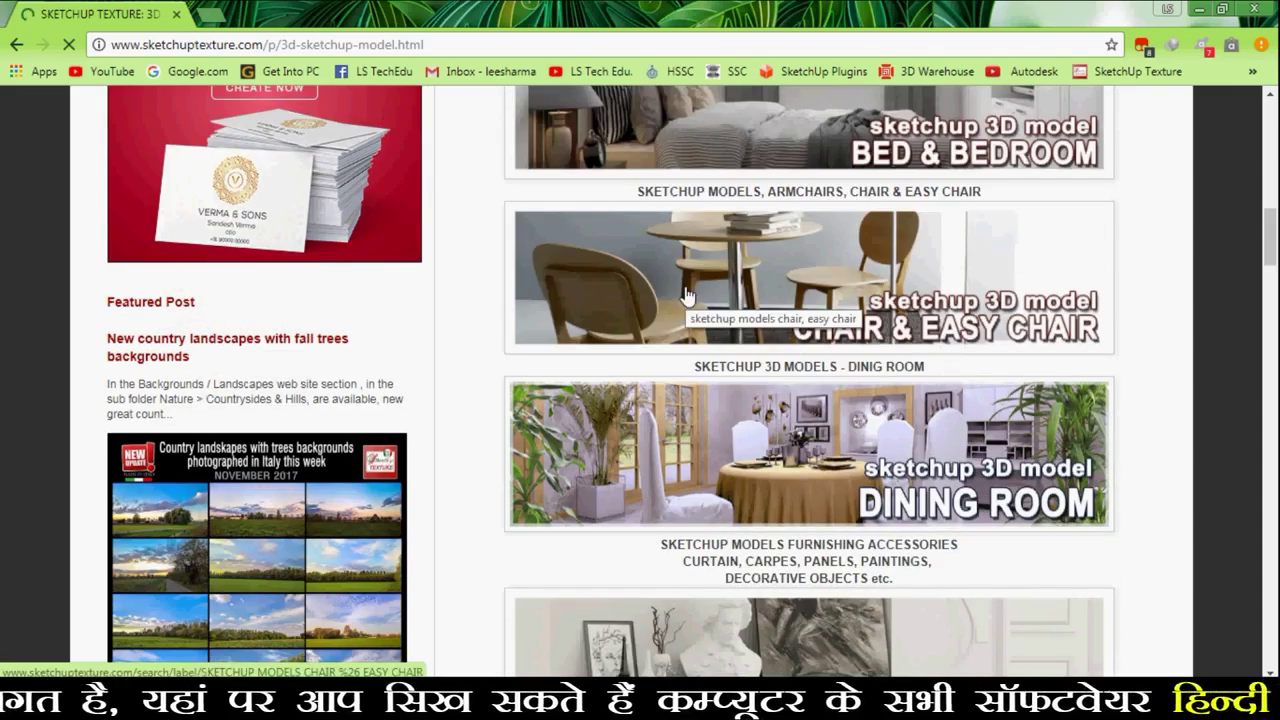
{"action": "scroll", "coordinate": [840, 368], "scroll_direction": "down", "scroll_amount": 6}
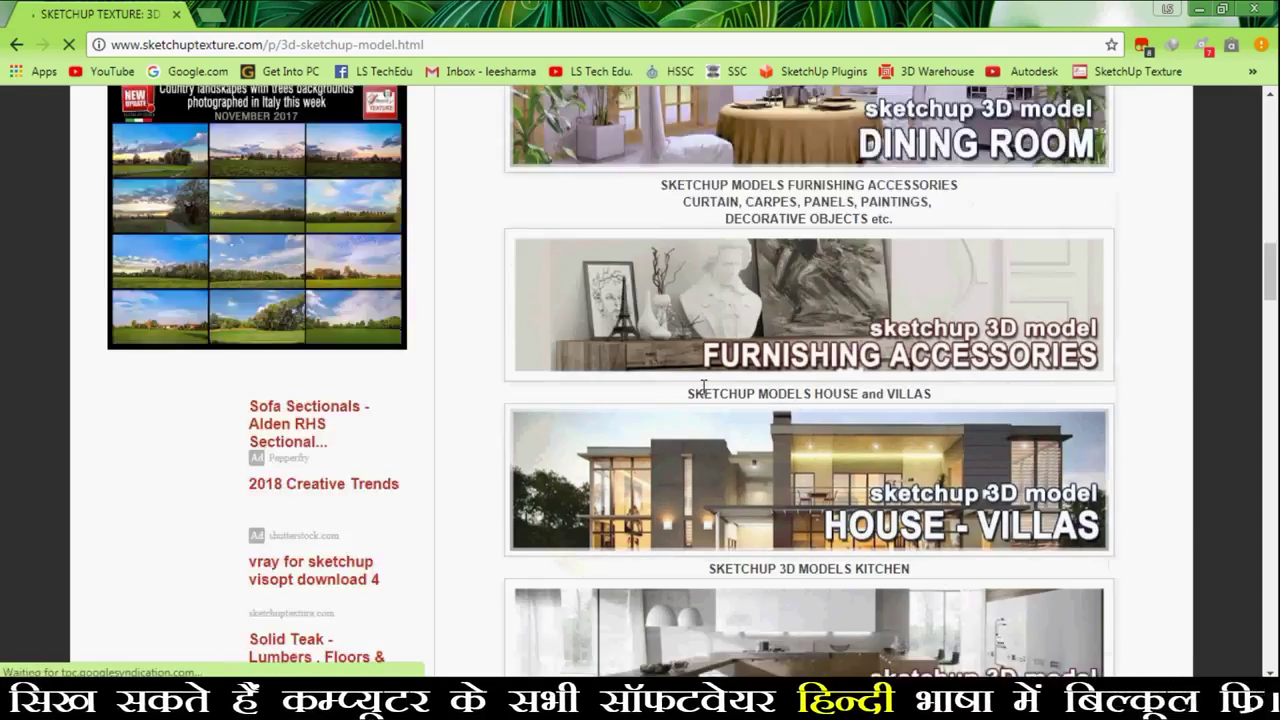
{"action": "scroll", "coordinate": [670, 380], "scroll_direction": "down", "scroll_amount": 3}
{"action": "scroll", "coordinate": [792, 348], "scroll_direction": "up", "scroll_amount": 5}
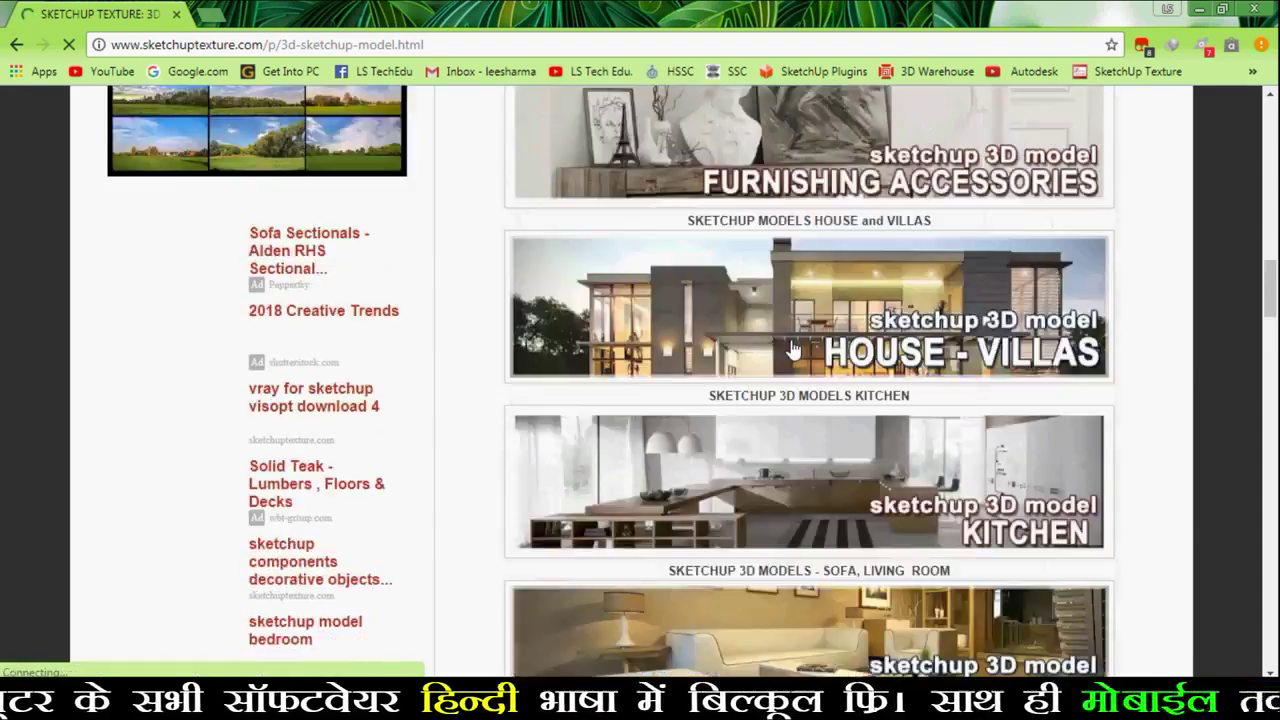
{"action": "scroll", "coordinate": [792, 348], "scroll_direction": "up", "scroll_amount": 2}
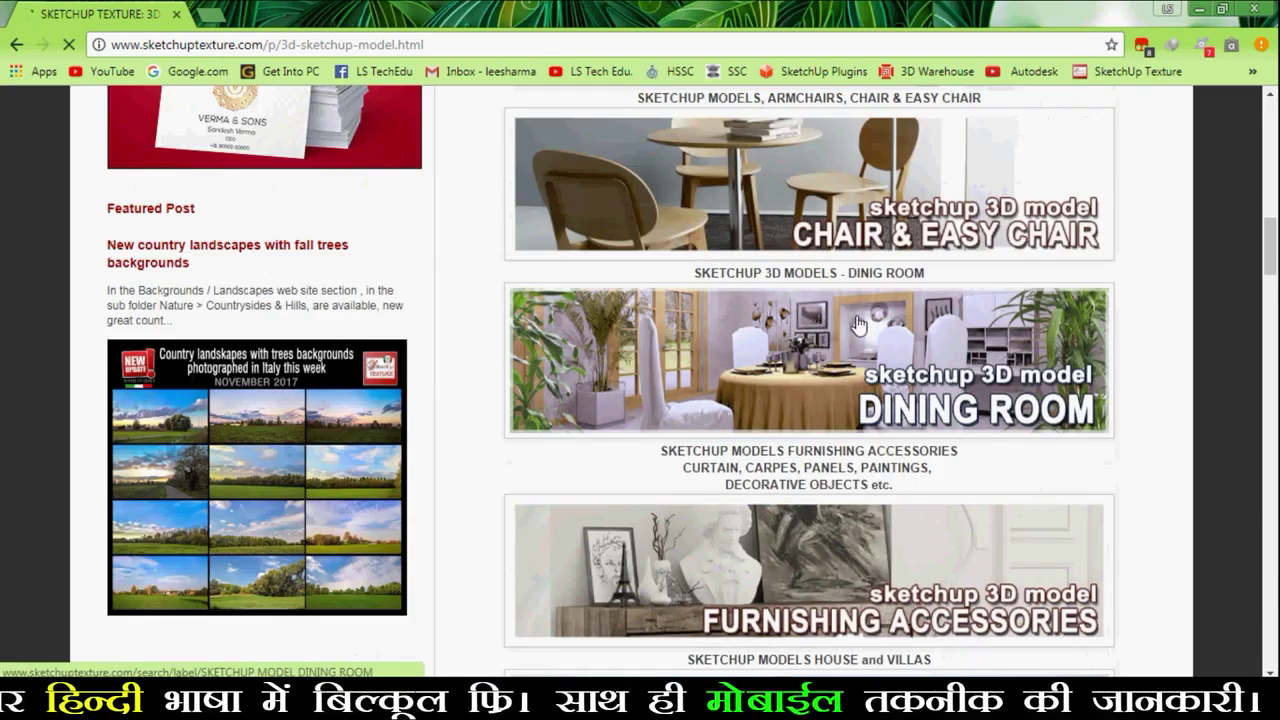
{"action": "scroll", "coordinate": [858, 323], "scroll_direction": "up", "scroll_amount": 3}
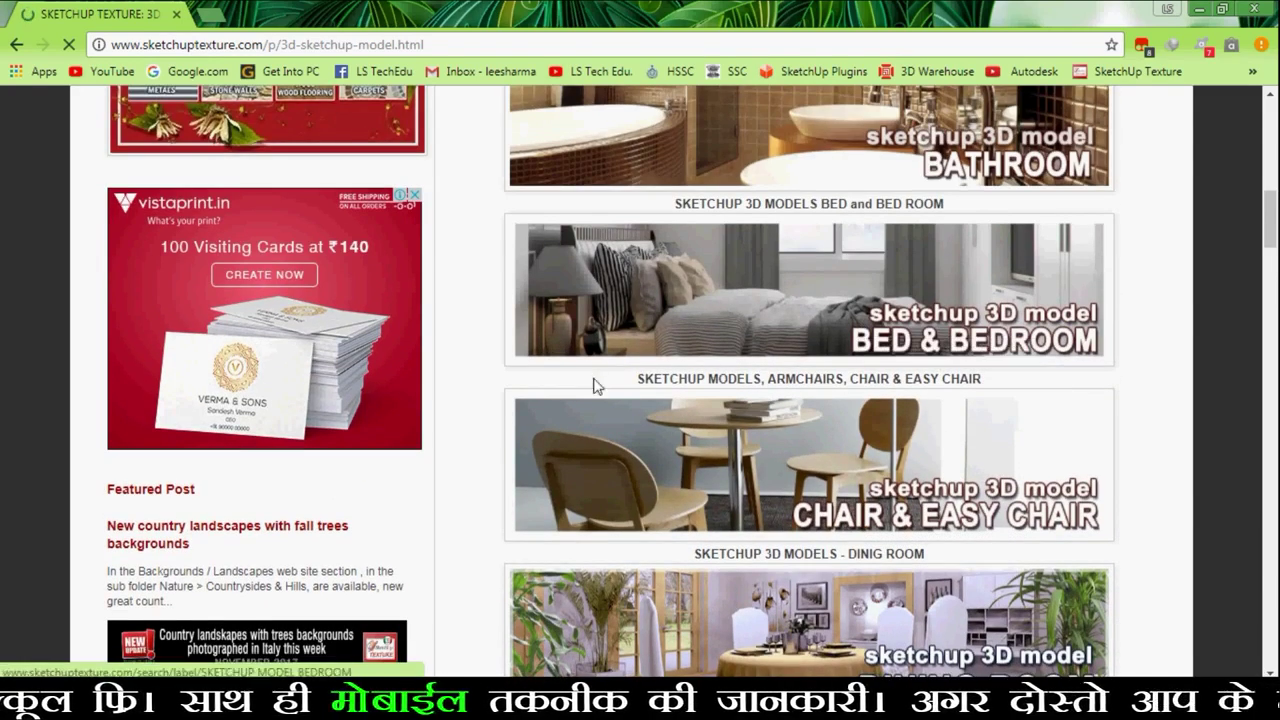
{"action": "scroll", "coordinate": [757, 390], "scroll_direction": "up", "scroll_amount": 1}
{"action": "scroll", "coordinate": [756, 380], "scroll_direction": "down", "scroll_amount": 7}
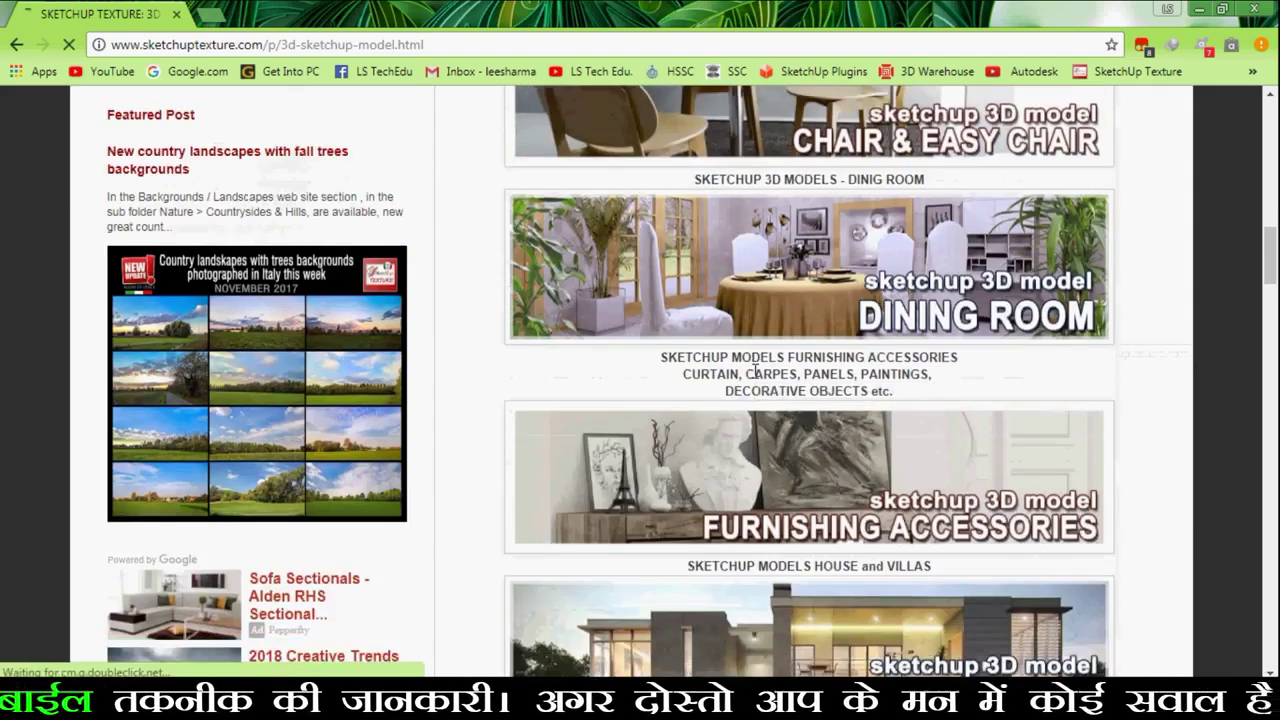
{"action": "scroll", "coordinate": [755, 371], "scroll_direction": "down", "scroll_amount": 1}
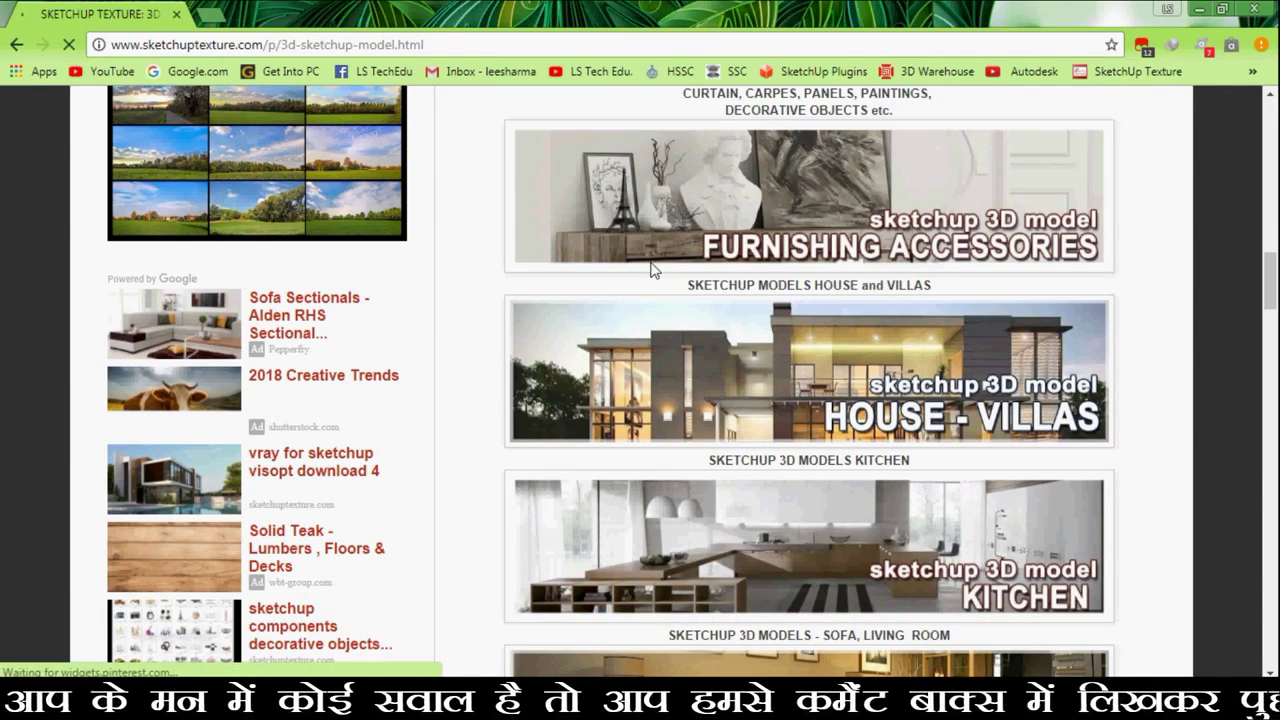
- Open the Furnishing Accessories category of the 3D models and examine the ceiling lamp design and its dining table rendering
{"action": "left_click", "coordinate": [607, 240]}
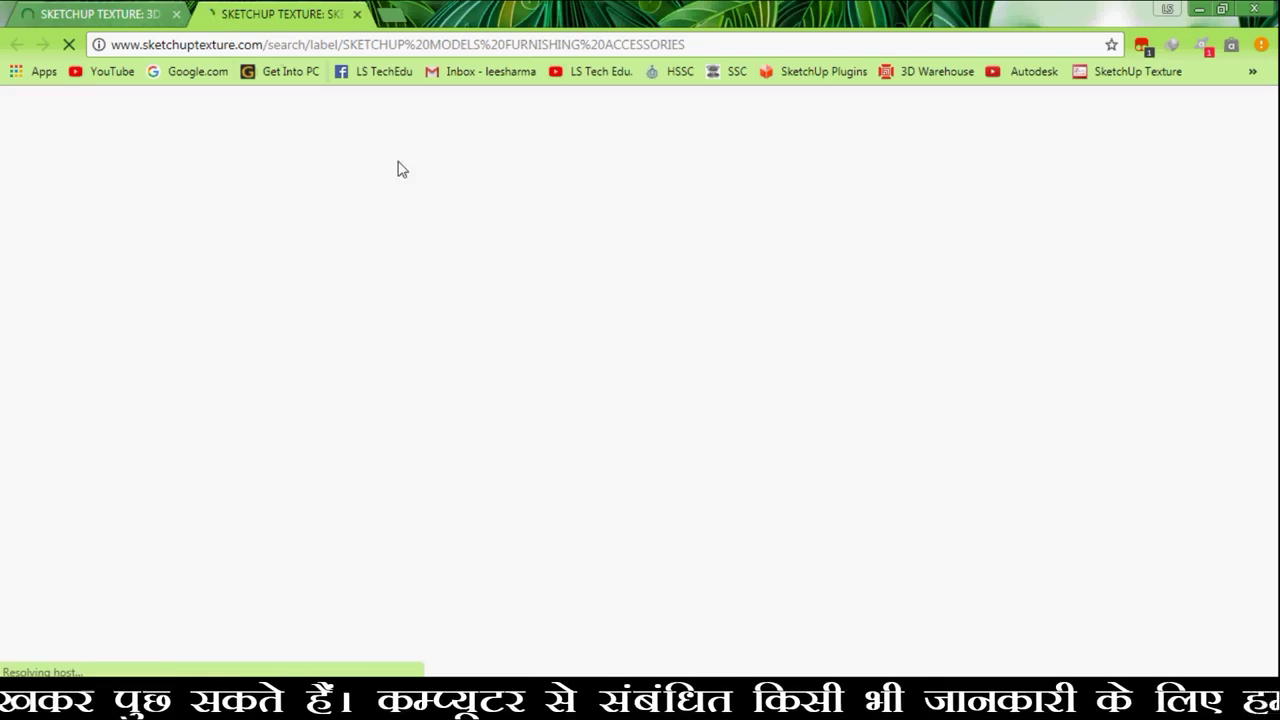
{"action": "scroll", "coordinate": [520, 286], "scroll_direction": "down", "scroll_amount": 6}
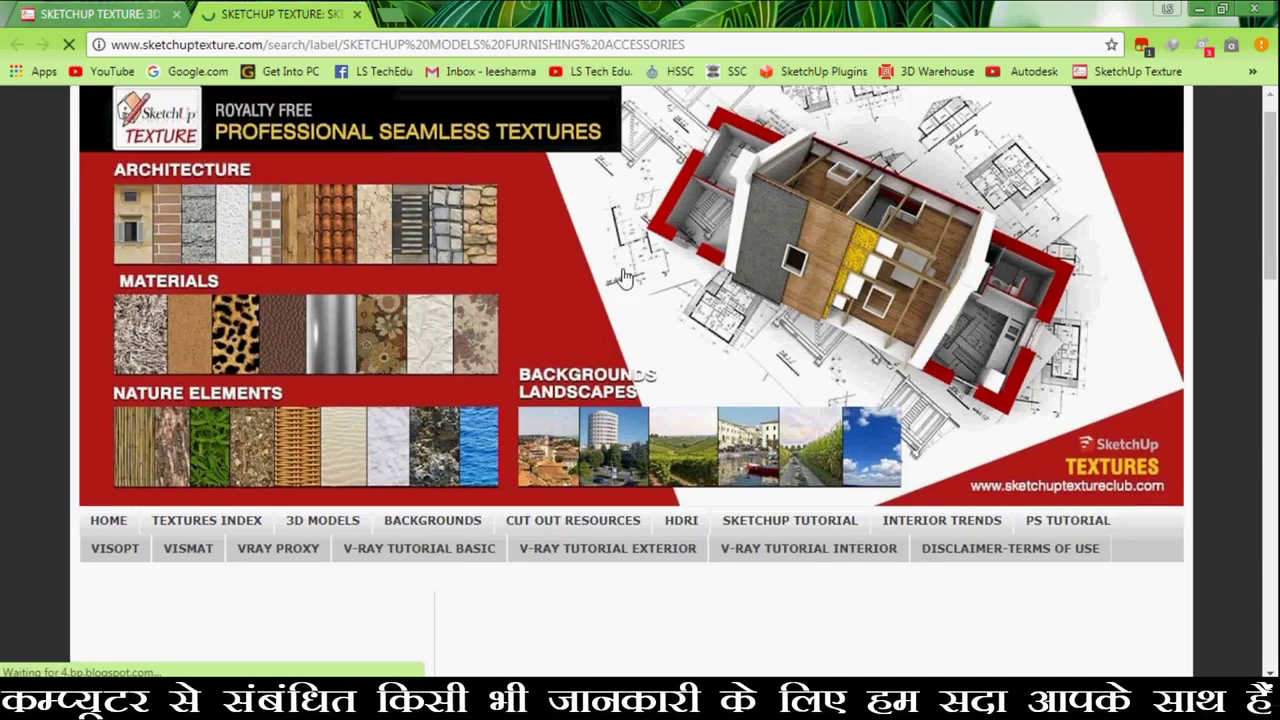
{"action": "scroll", "coordinate": [751, 293], "scroll_direction": "down", "scroll_amount": 5}
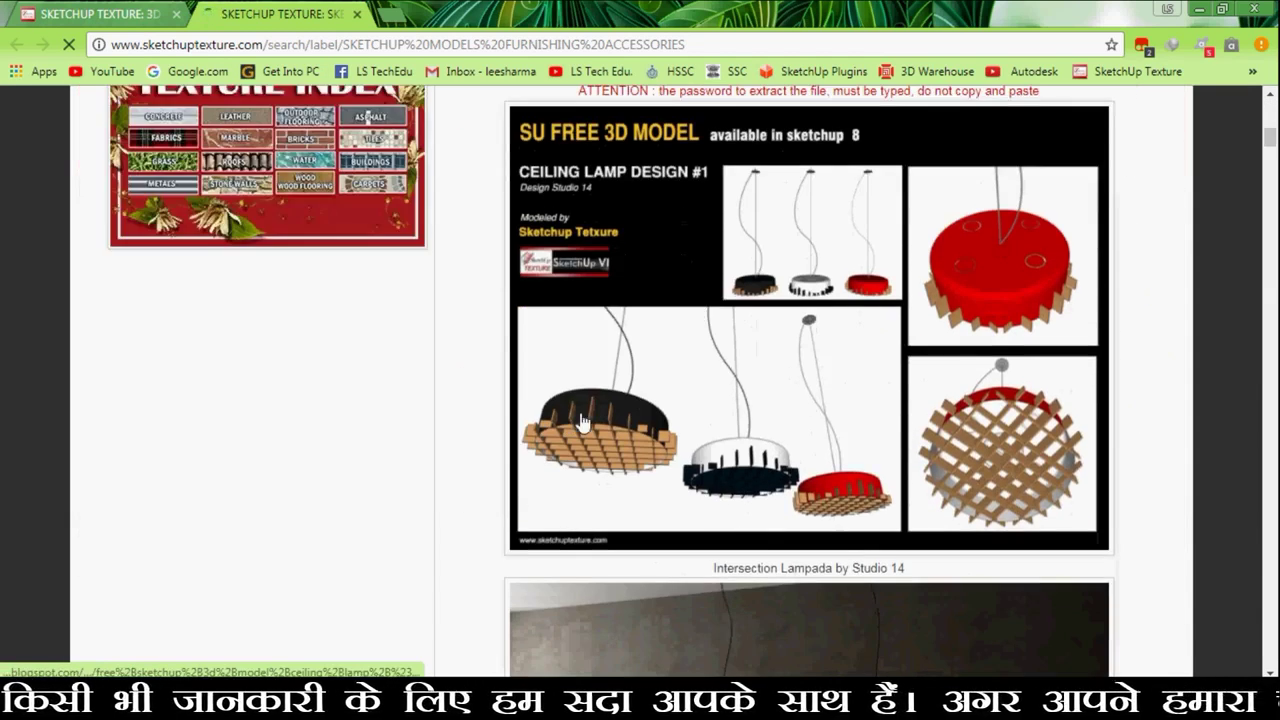
{"action": "scroll", "coordinate": [663, 229], "scroll_direction": "down", "scroll_amount": 5}
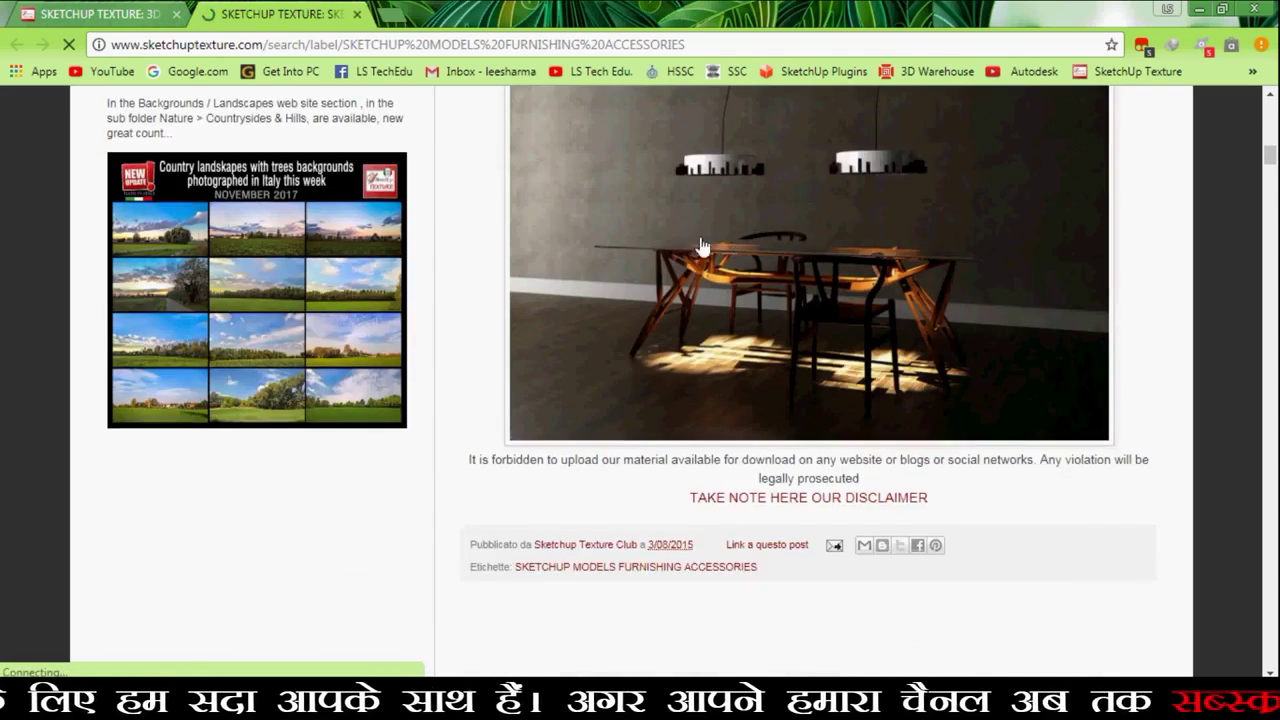
{"action": "scroll", "coordinate": [770, 232], "scroll_direction": "up", "scroll_amount": 4}
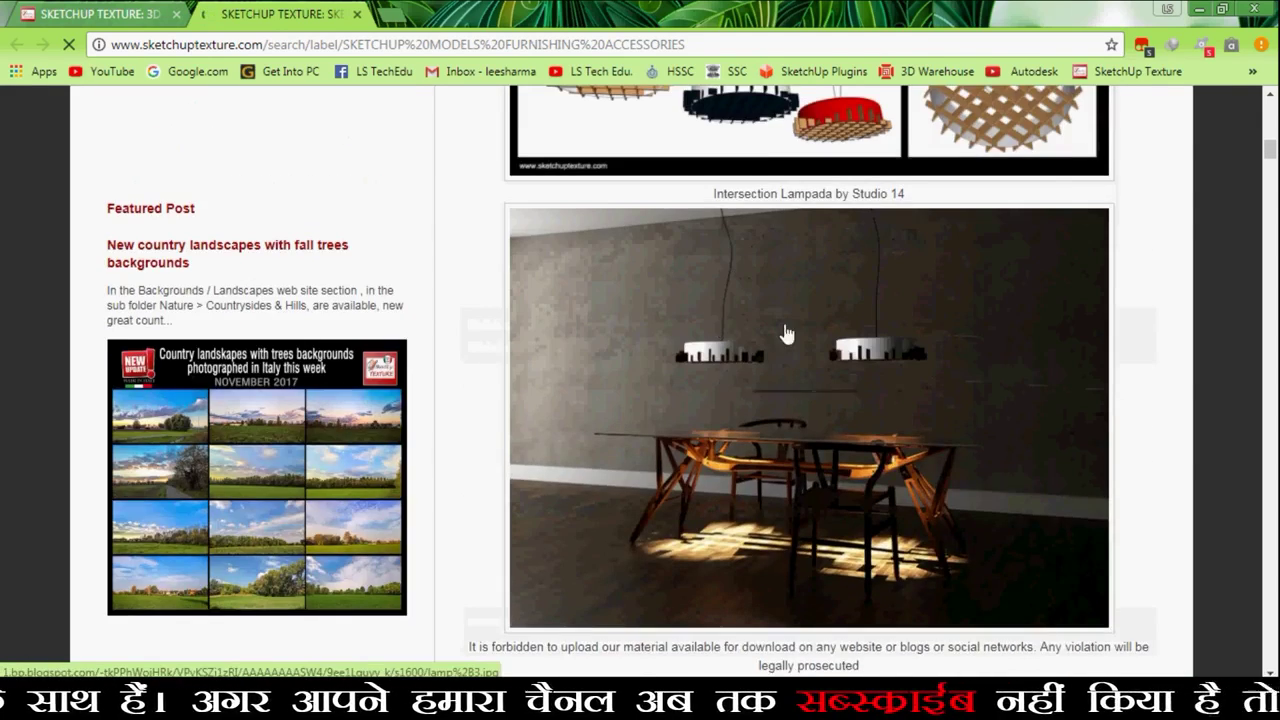
{"action": "scroll", "coordinate": [786, 334], "scroll_direction": "up", "scroll_amount": 3}
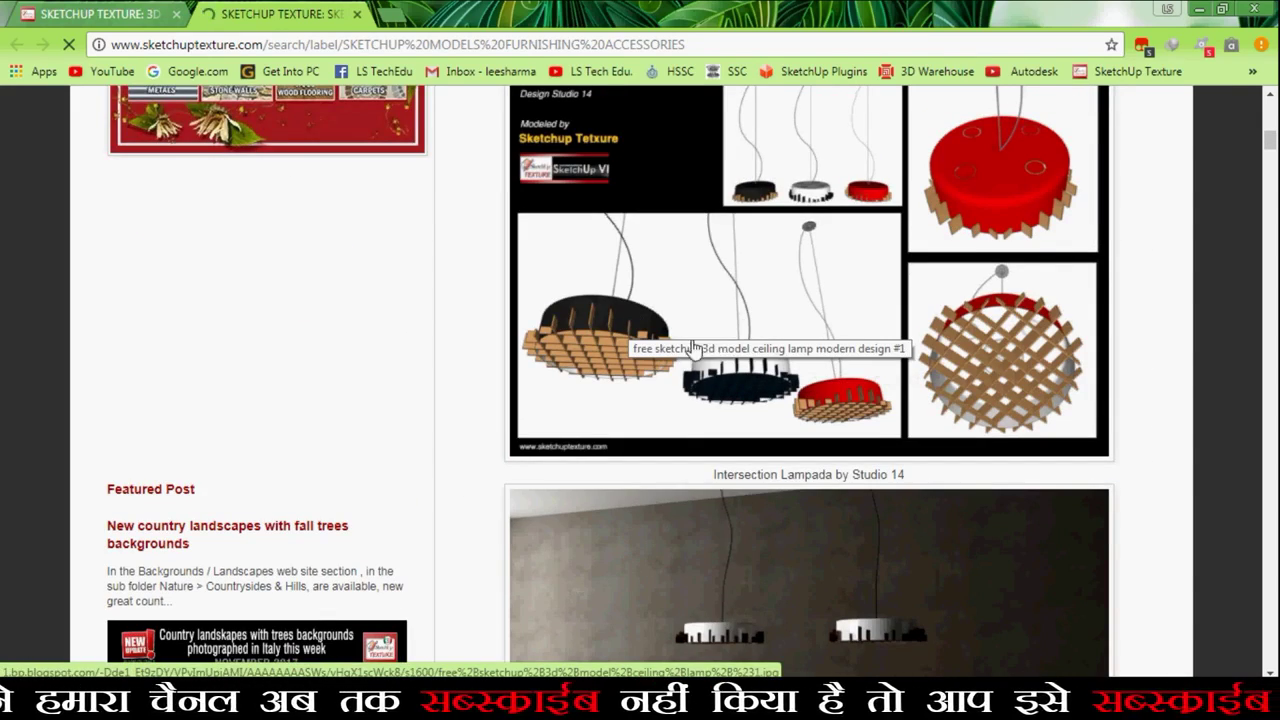
- Look through the furnishing accessories posts, from the free curtains collection and vintage Italian beer posters to the decorative objects #1 collection
{"action": "scroll", "coordinate": [648, 350], "scroll_direction": "down", "scroll_amount": 5}
{"action": "scroll", "coordinate": [720, 300], "scroll_direction": "down", "scroll_amount": 8}
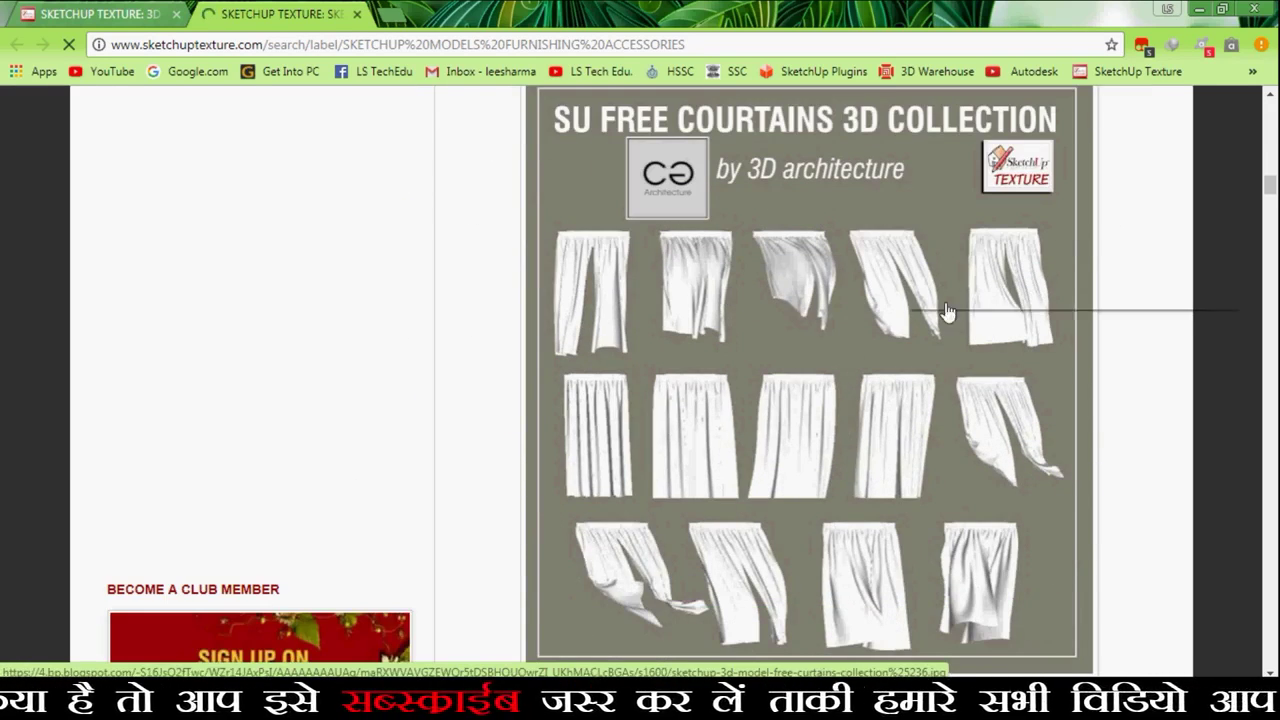
{"action": "scroll", "coordinate": [735, 440], "scroll_direction": "down", "scroll_amount": 9}
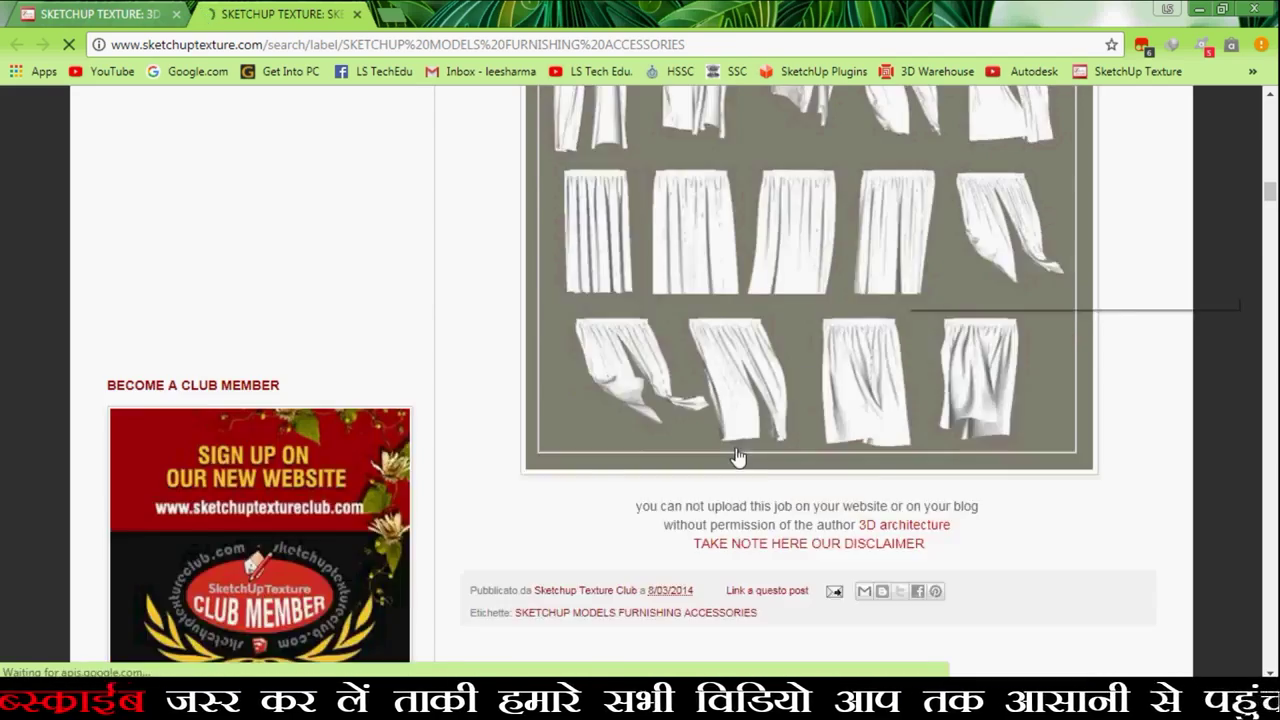
{"action": "scroll", "coordinate": [601, 405], "scroll_direction": "down", "scroll_amount": 15}
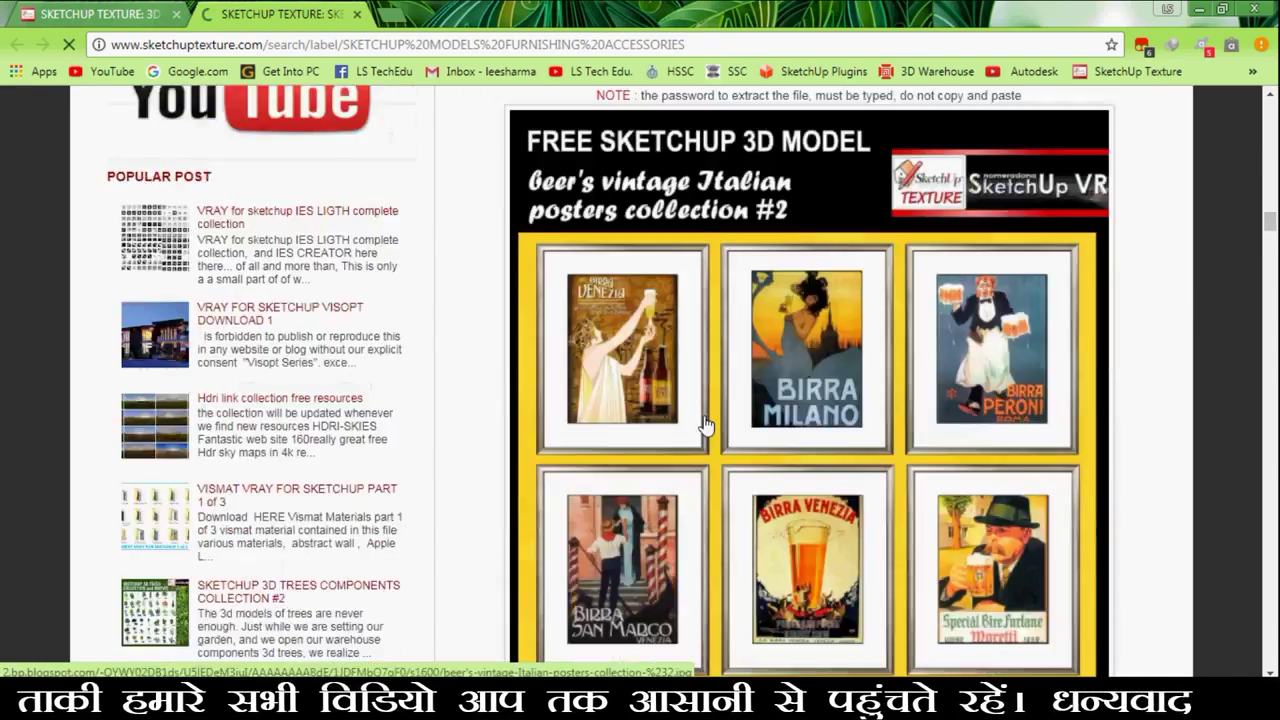
{"action": "scroll", "coordinate": [723, 390], "scroll_direction": "down", "scroll_amount": 10}
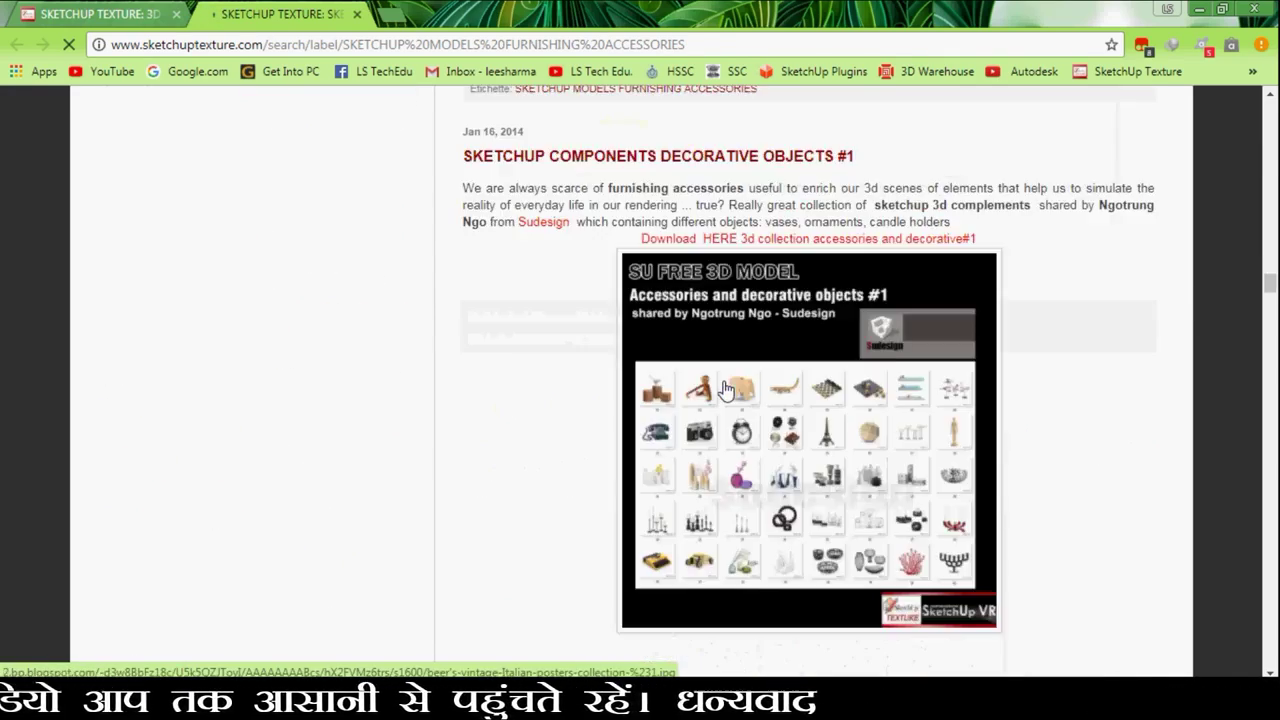
{"action": "scroll", "coordinate": [760, 440], "scroll_direction": "up", "scroll_amount": 5}
{"action": "scroll", "coordinate": [788, 480], "scroll_direction": "down", "scroll_amount": 1}
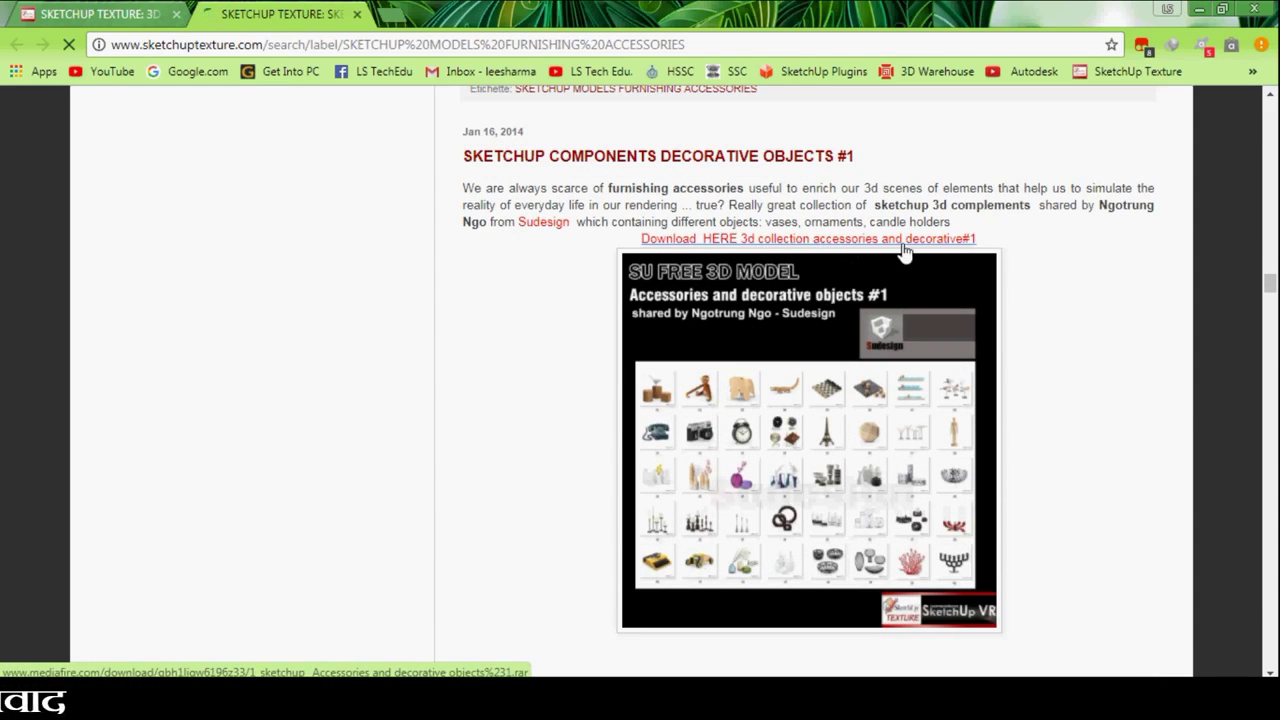
{"action": "scroll", "coordinate": [810, 450], "scroll_direction": "up", "scroll_amount": 4}
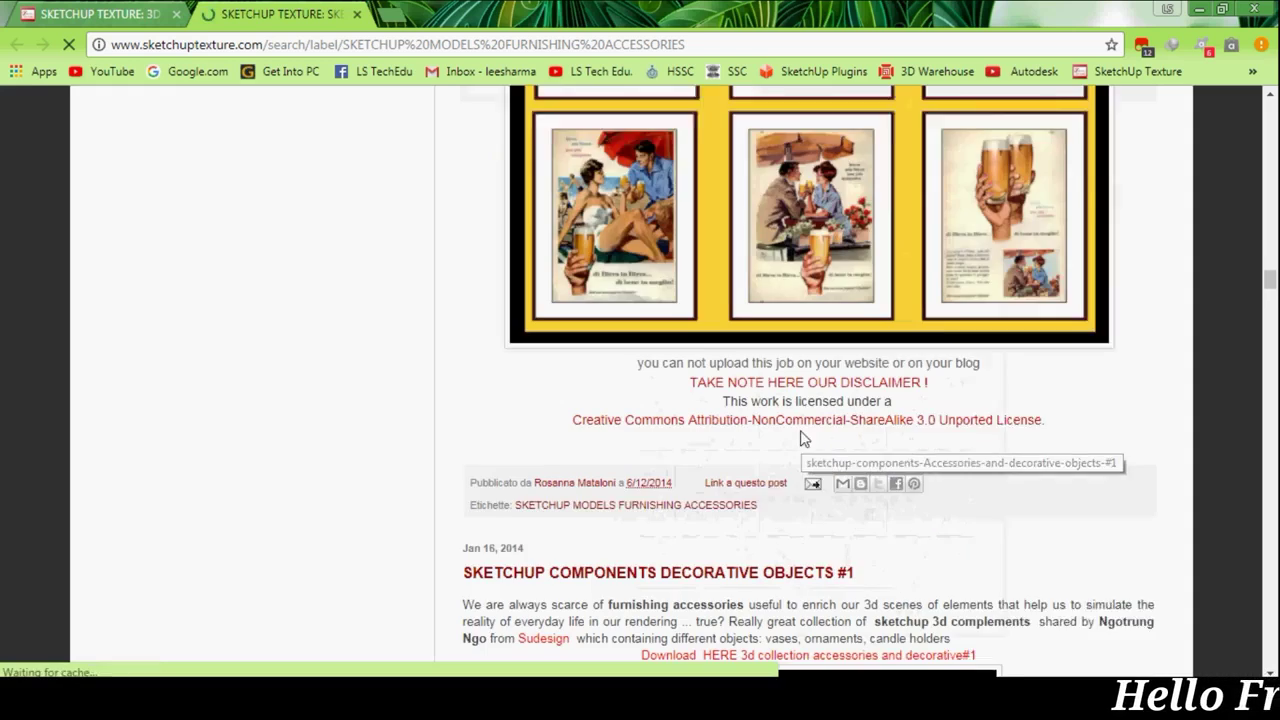
{"action": "scroll", "coordinate": [846, 340], "scroll_direction": "down", "scroll_amount": 5}
{"action": "scroll", "coordinate": [797, 366], "scroll_direction": "up", "scroll_amount": 1}
- Examine the book collection, pencil paintings, curtains #5 and old Italian doors #2 models in the furnishing accessories posts
{"action": "scroll", "coordinate": [797, 366], "scroll_direction": "down", "scroll_amount": 9}
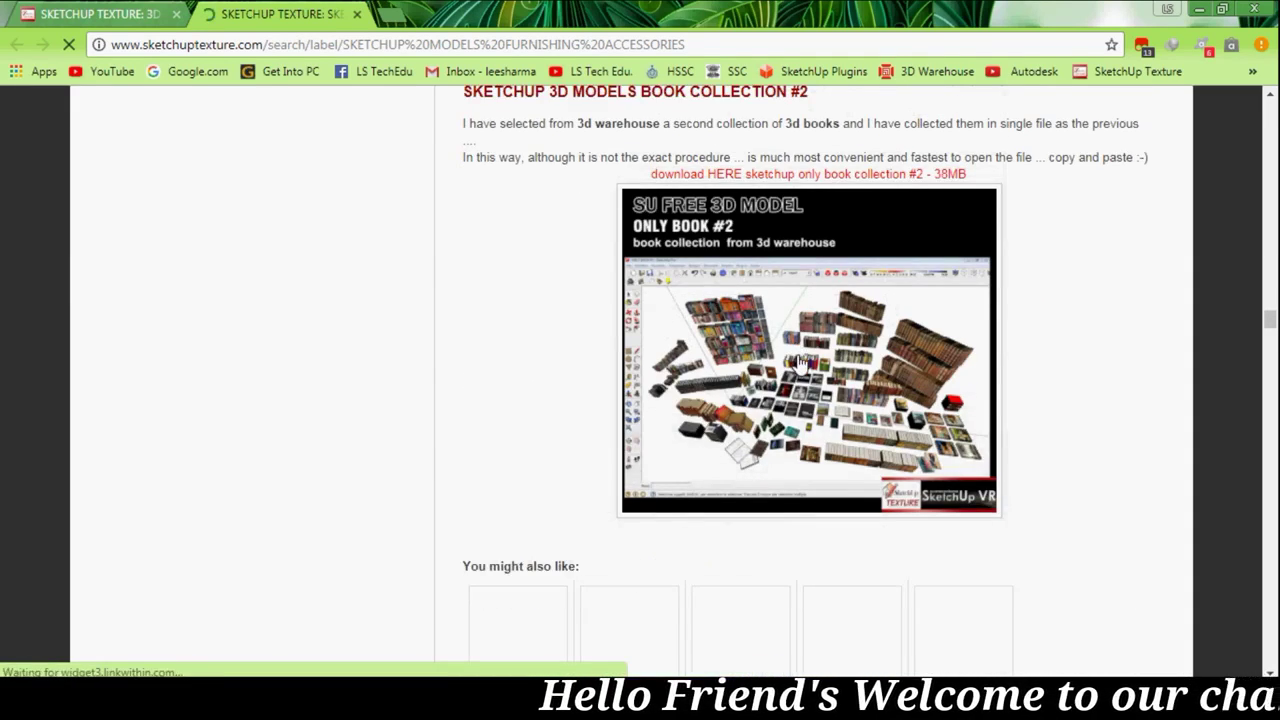
{"action": "scroll", "coordinate": [756, 393], "scroll_direction": "down", "scroll_amount": 7}
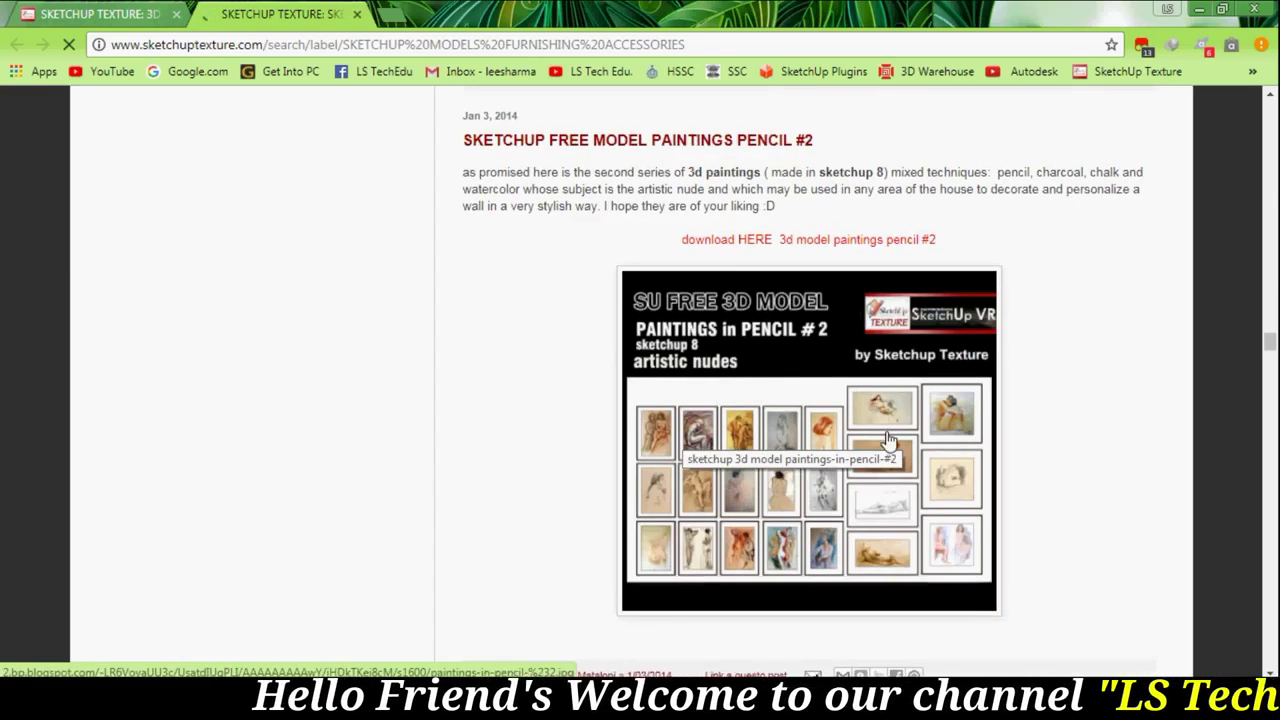
{"action": "scroll", "coordinate": [808, 428], "scroll_direction": "down", "scroll_amount": 14}
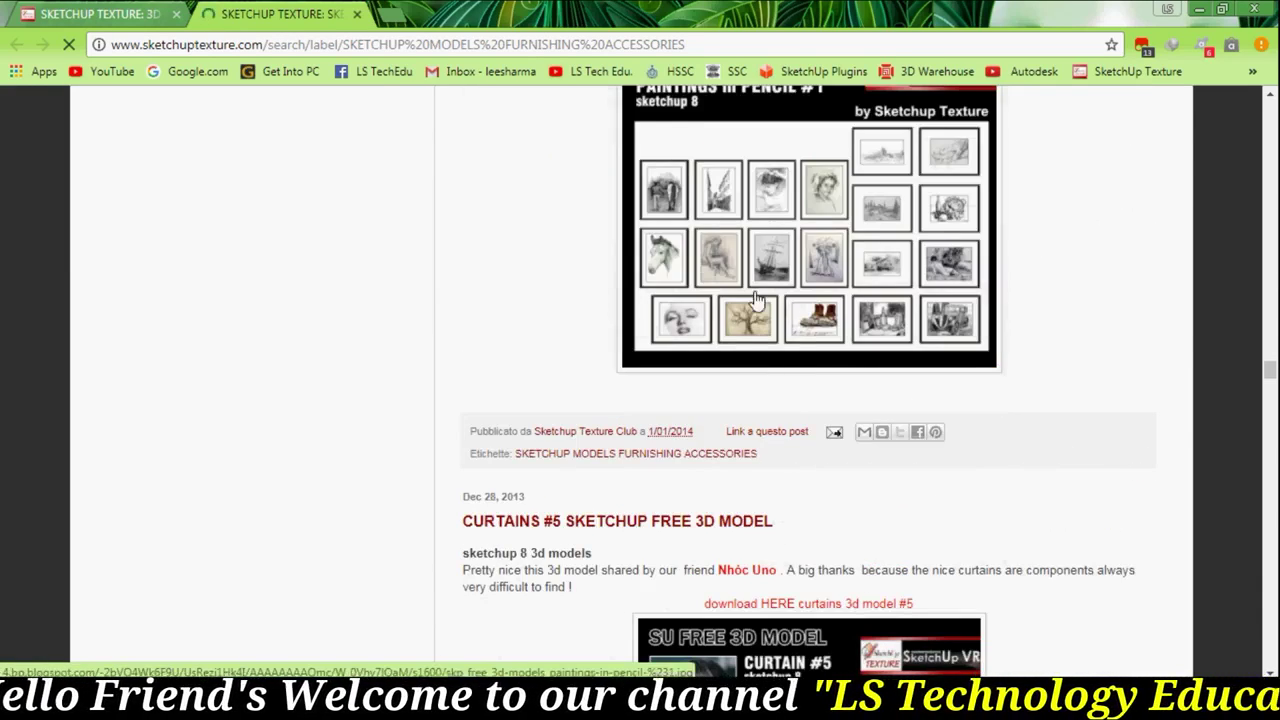
{"action": "scroll", "coordinate": [790, 366], "scroll_direction": "down", "scroll_amount": 2}
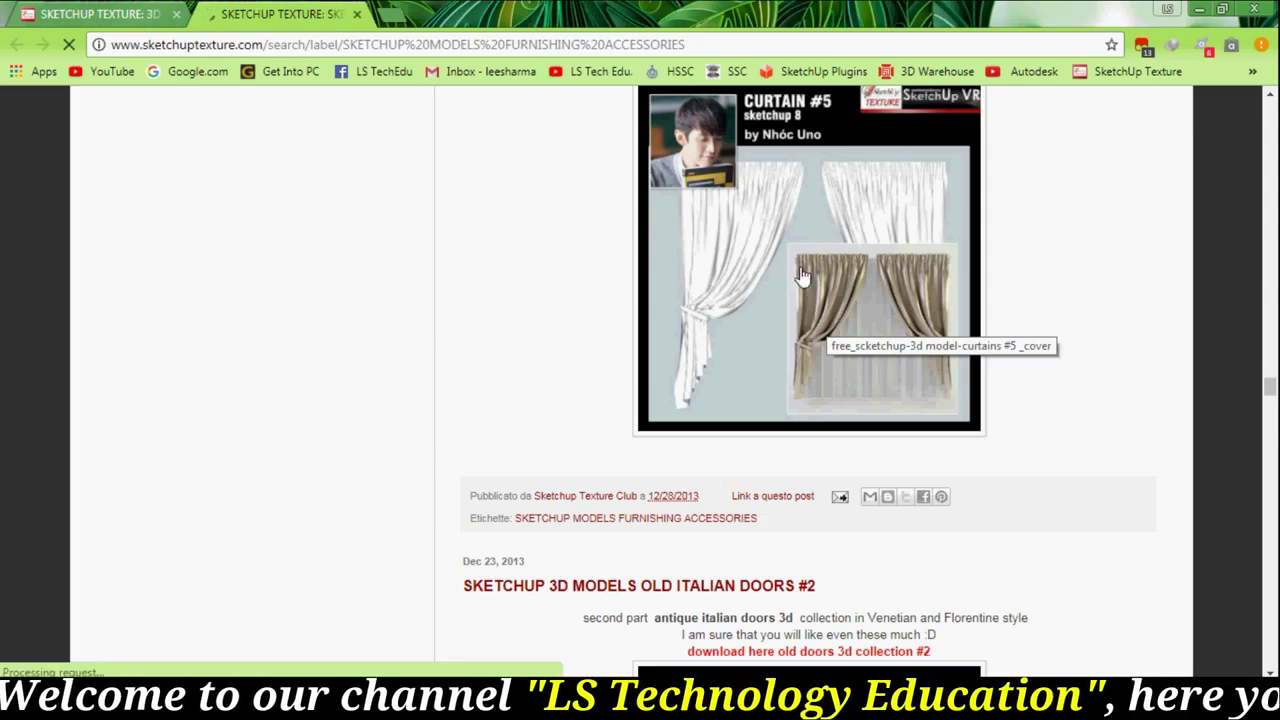
{"action": "scroll", "coordinate": [795, 330], "scroll_direction": "down", "scroll_amount": 7}
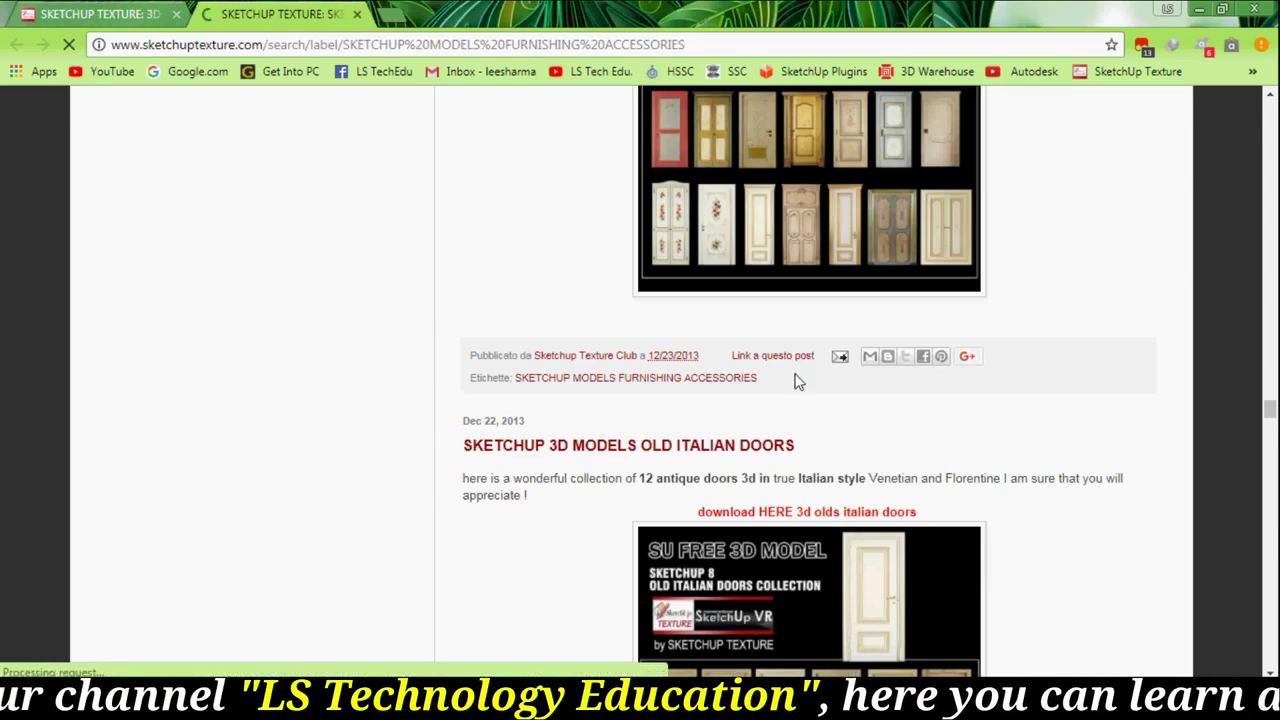
{"action": "scroll", "coordinate": [805, 226], "scroll_direction": "up", "scroll_amount": 3}
{"action": "scroll", "coordinate": [710, 365], "scroll_direction": "down", "scroll_amount": 1}
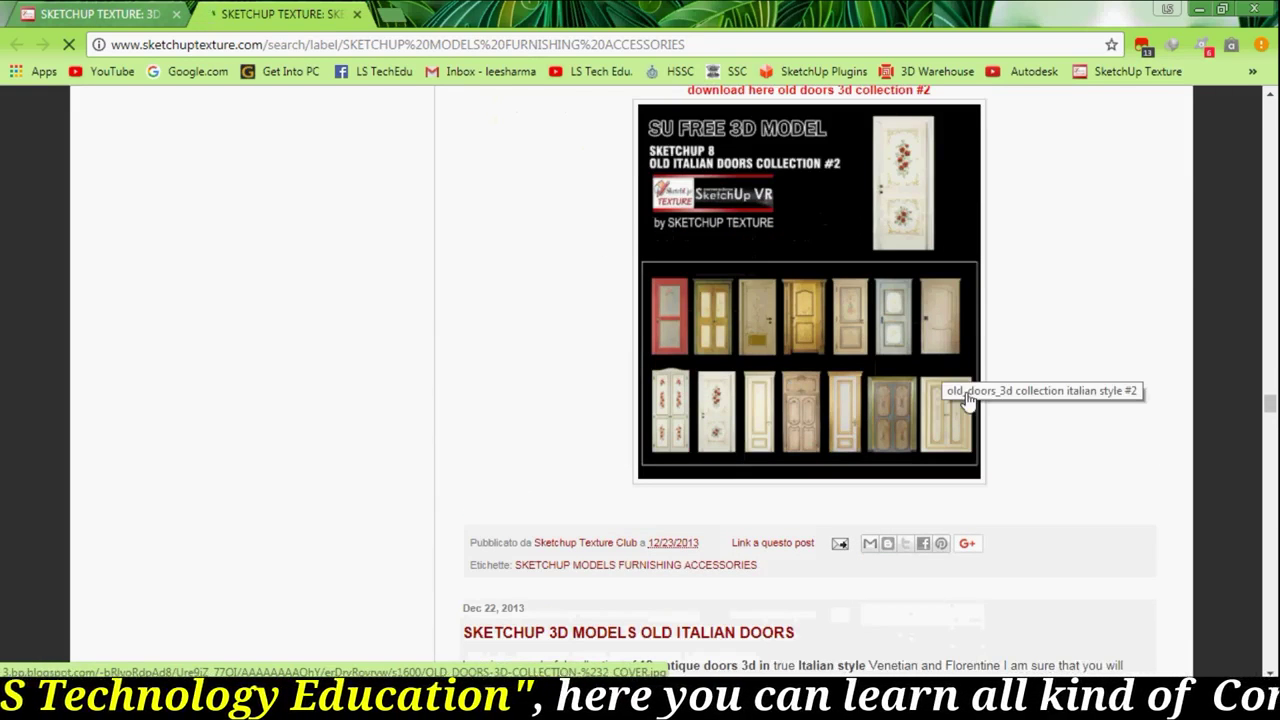
{"action": "scroll", "coordinate": [745, 390], "scroll_direction": "up", "scroll_amount": 10}
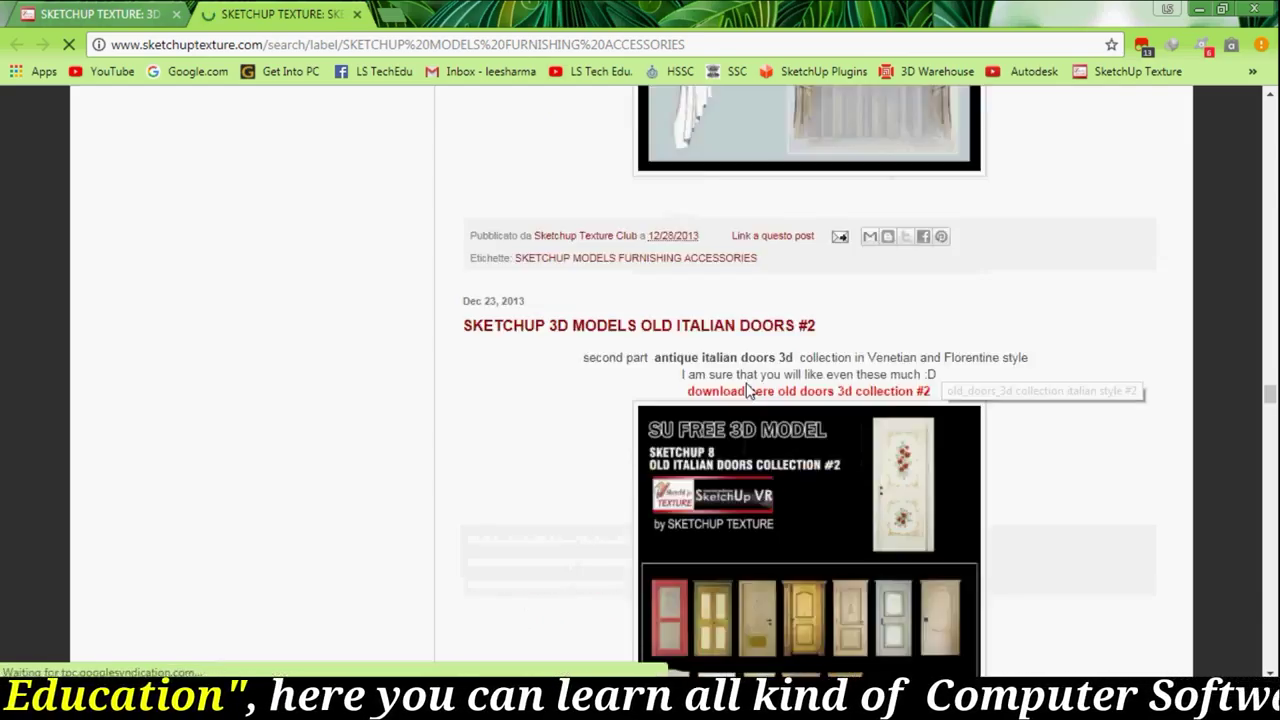
- Return to the beginning of the Furnishing Accessories page and look over the site's texture banner and its section links, including the V-Ray tutorials
{"action": "scroll", "coordinate": [747, 383], "scroll_direction": "up", "scroll_amount": 15}
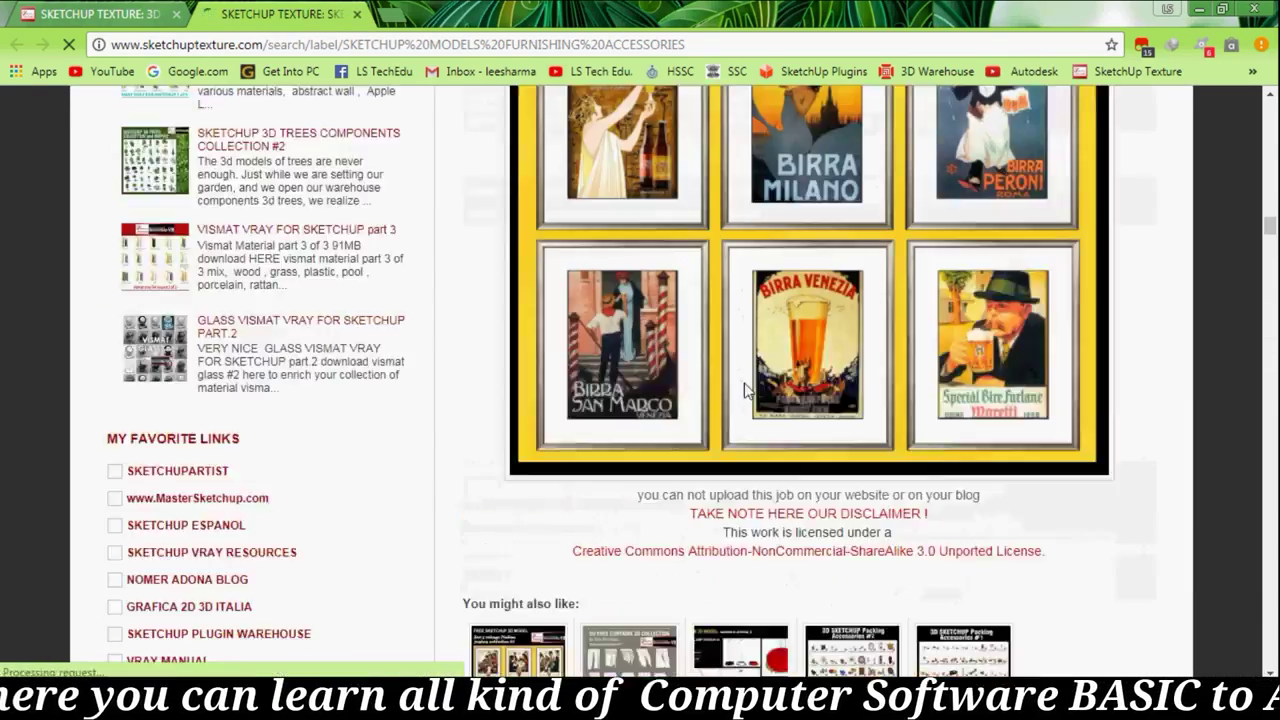
{"action": "scroll", "coordinate": [745, 390], "scroll_direction": "up", "scroll_amount": 10}
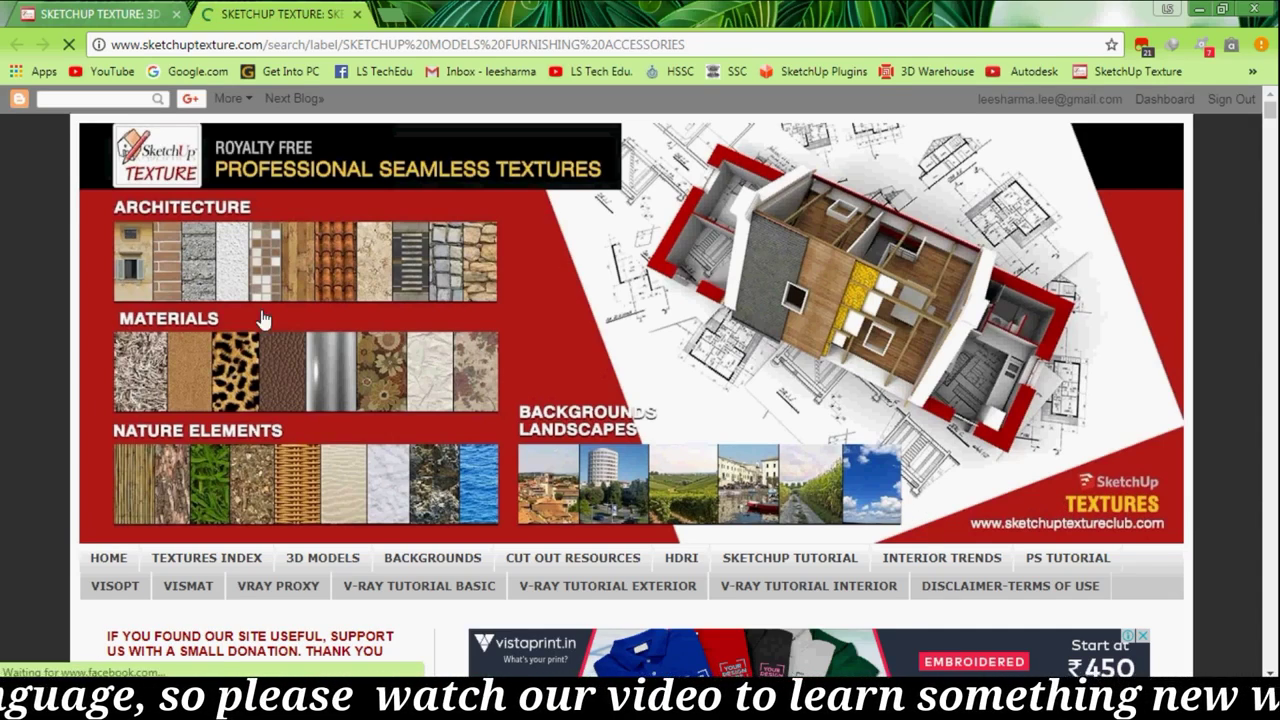
{"action": "scroll", "coordinate": [323, 315], "scroll_direction": "down", "scroll_amount": 3}
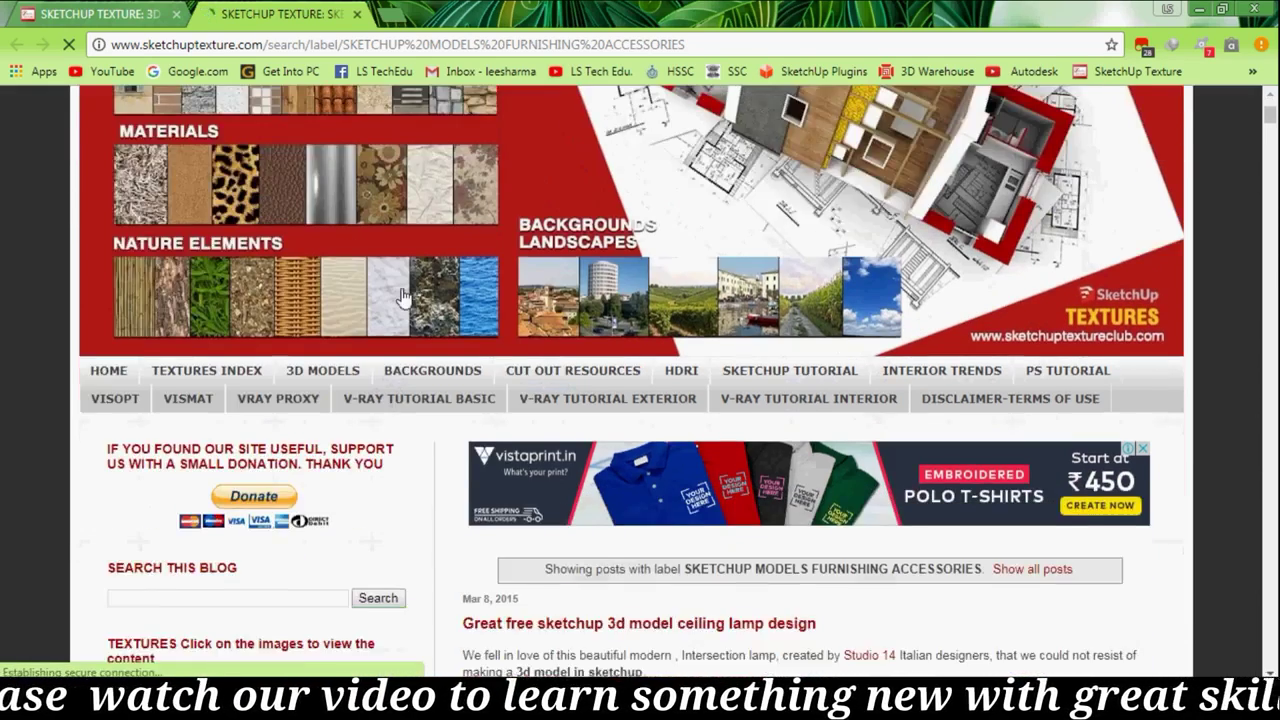
{"action": "scroll", "coordinate": [402, 298], "scroll_direction": "up", "scroll_amount": 3}
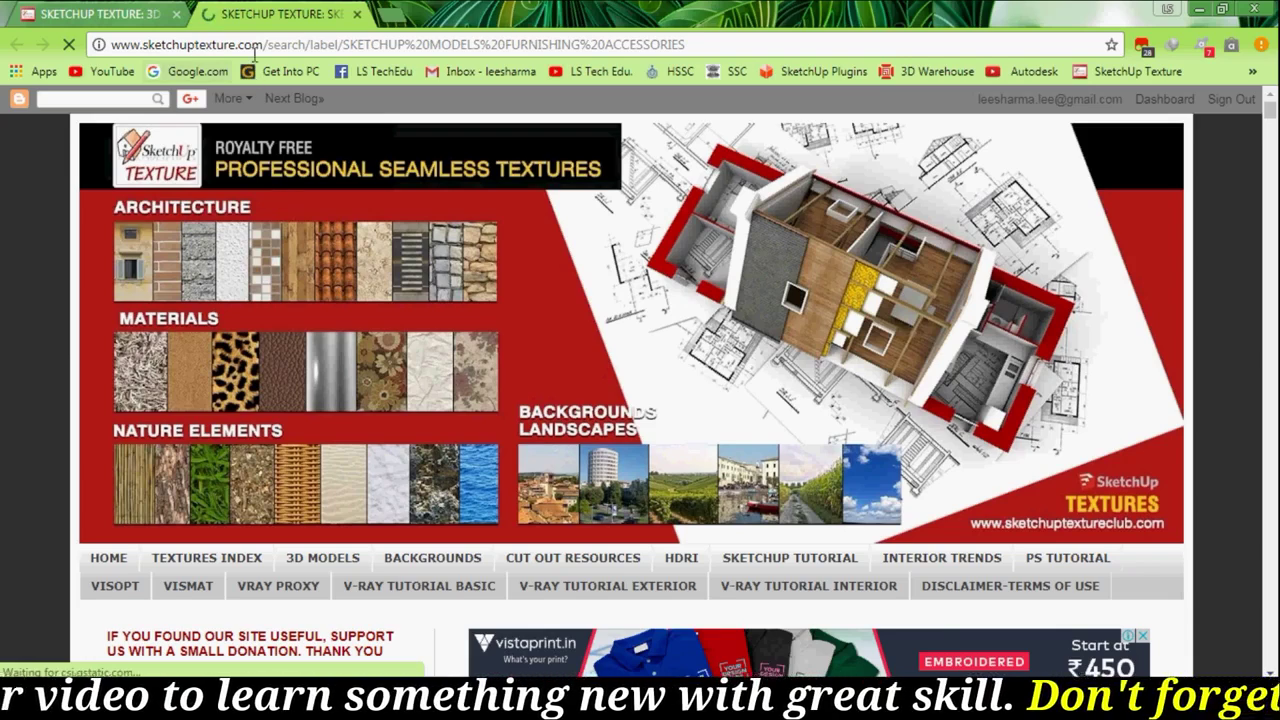
{"action": "scroll", "coordinate": [483, 360], "scroll_direction": "down", "scroll_amount": 1}
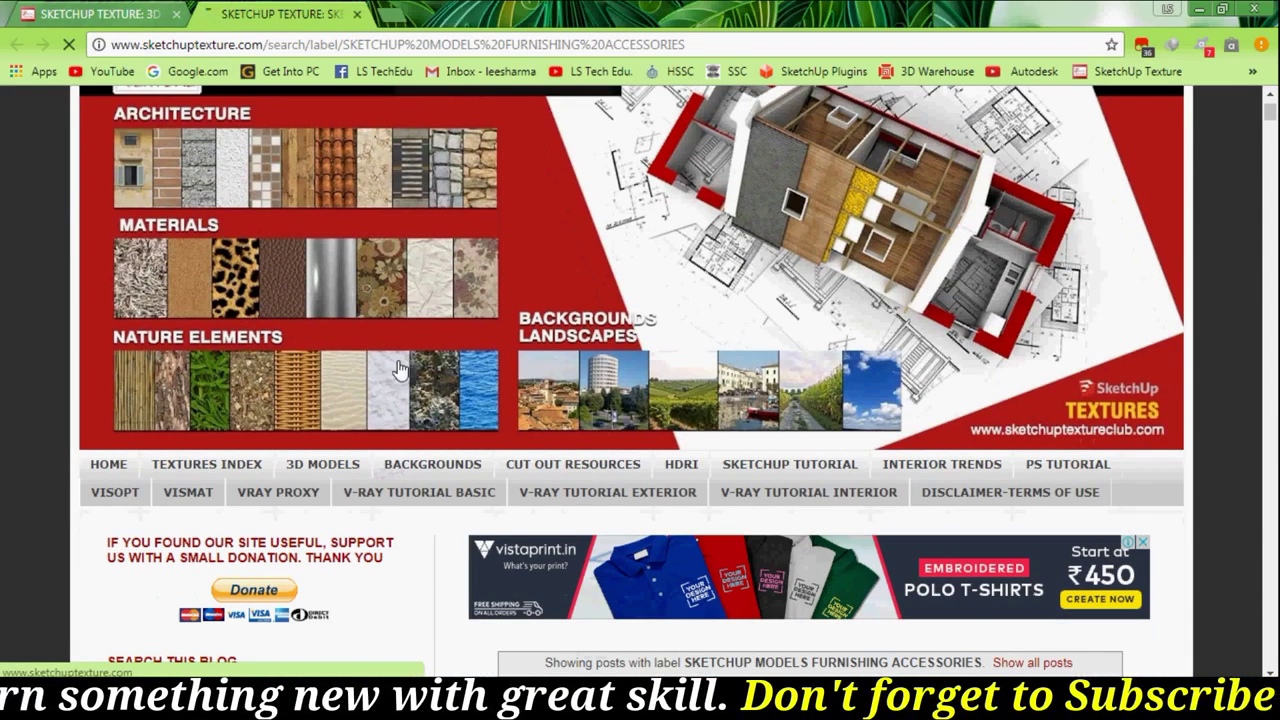
{"action": "left_click", "coordinate": [420, 495]}
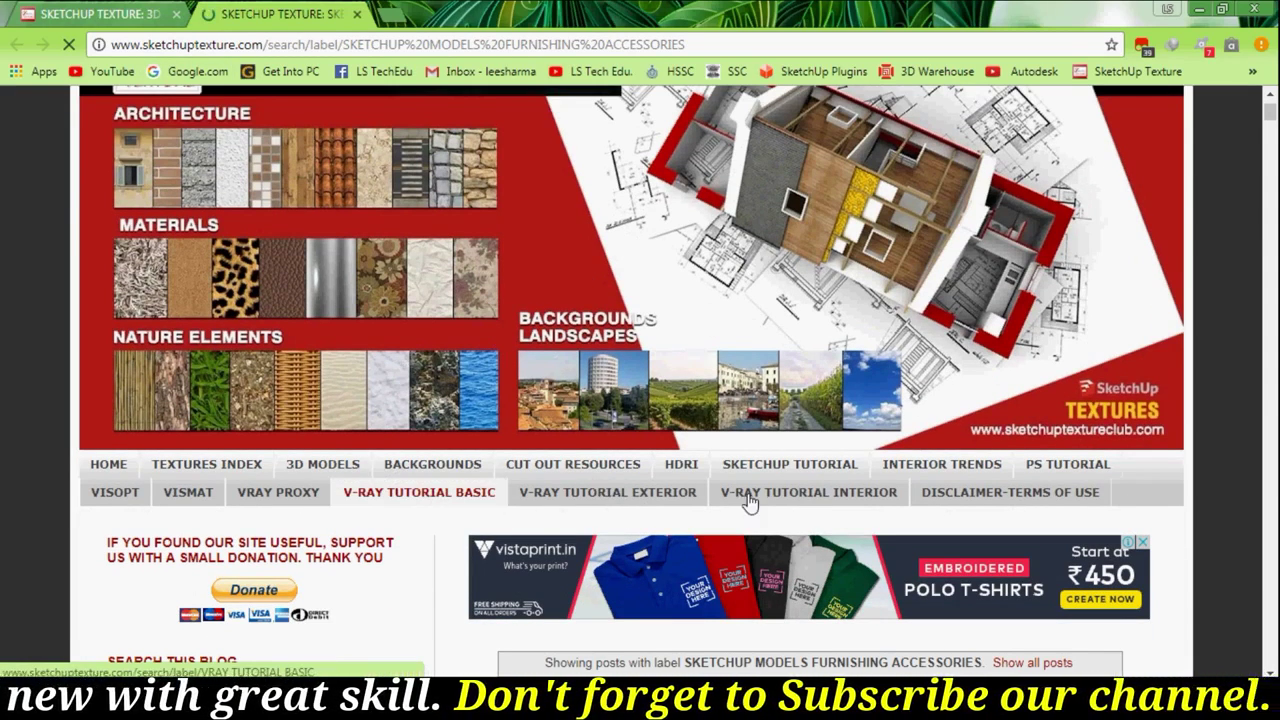
{"action": "scroll", "coordinate": [725, 450], "scroll_direction": "up", "scroll_amount": 1}
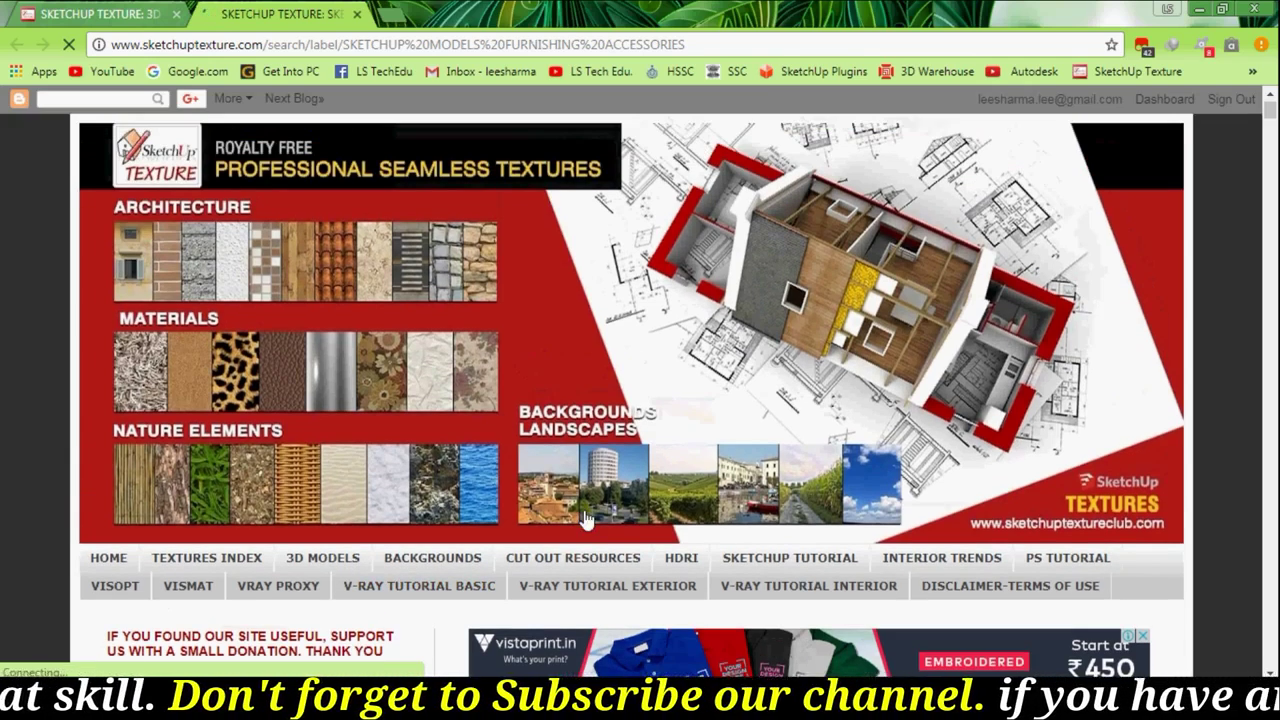